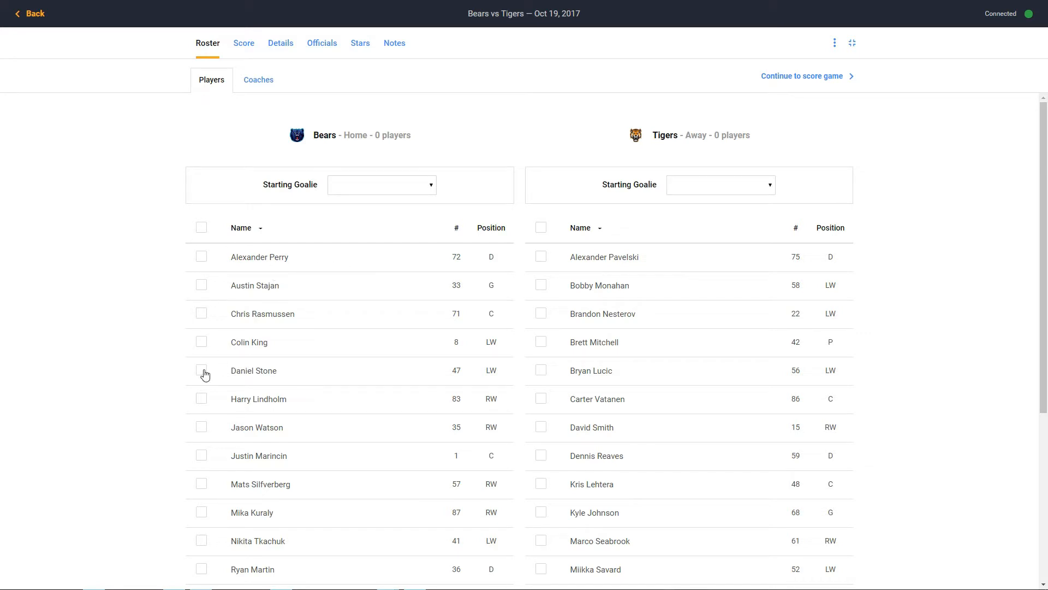
Step: Select all Bears players at once for the home game roster
{"action": "scroll", "coordinate": [205, 375], "scroll_direction": "down", "scroll_amount": 2}
{"action": "scroll", "coordinate": [206, 375], "scroll_direction": "up", "scroll_amount": 2}
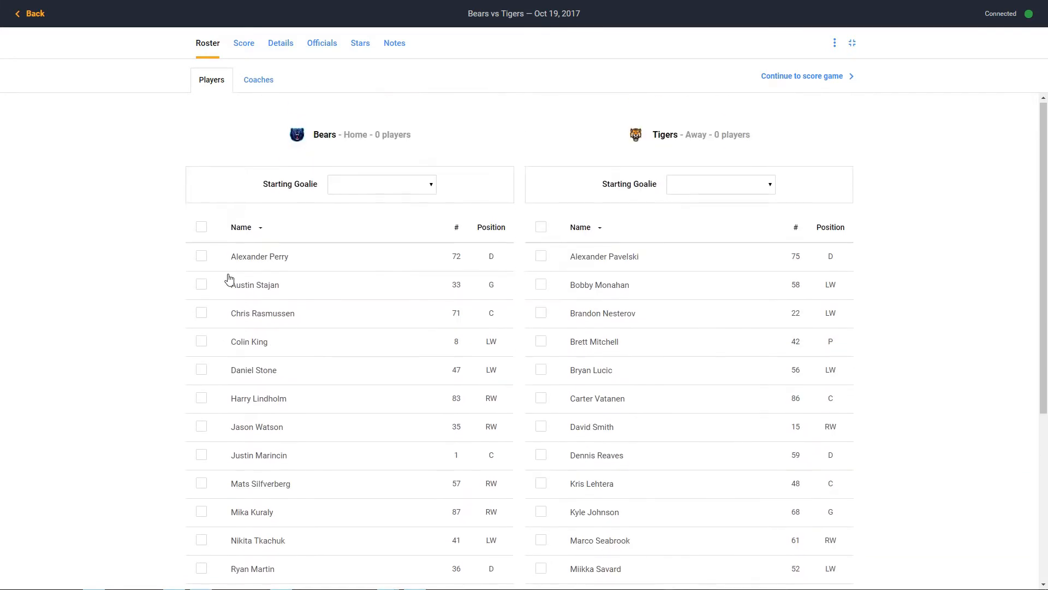
{"action": "left_click", "coordinate": [202, 227]}
{"action": "scroll", "coordinate": [213, 262], "scroll_direction": "down", "scroll_amount": 2}
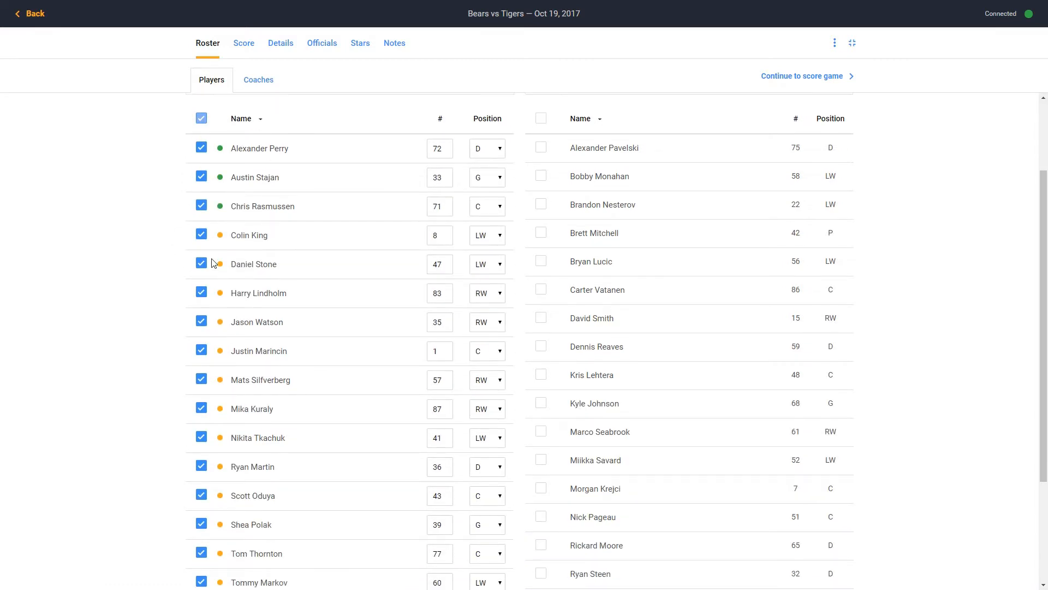
{"action": "scroll", "coordinate": [213, 262], "scroll_direction": "up", "scroll_amount": 1}
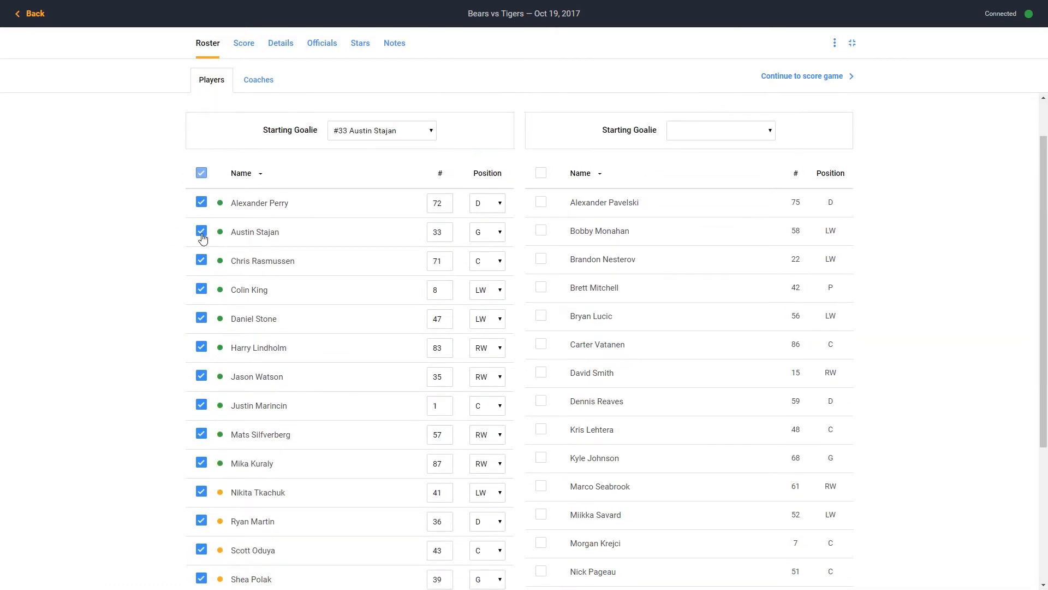
Step: Add the first five Tigers players, numbers 75, 58, 22, 42 and 56, to the away game roster
{"action": "left_click", "coordinate": [541, 202]}
{"action": "left_click", "coordinate": [540, 231]}
{"action": "left_click", "coordinate": [540, 260]}
{"action": "left_click", "coordinate": [540, 288]}
{"action": "left_click", "coordinate": [540, 318]}
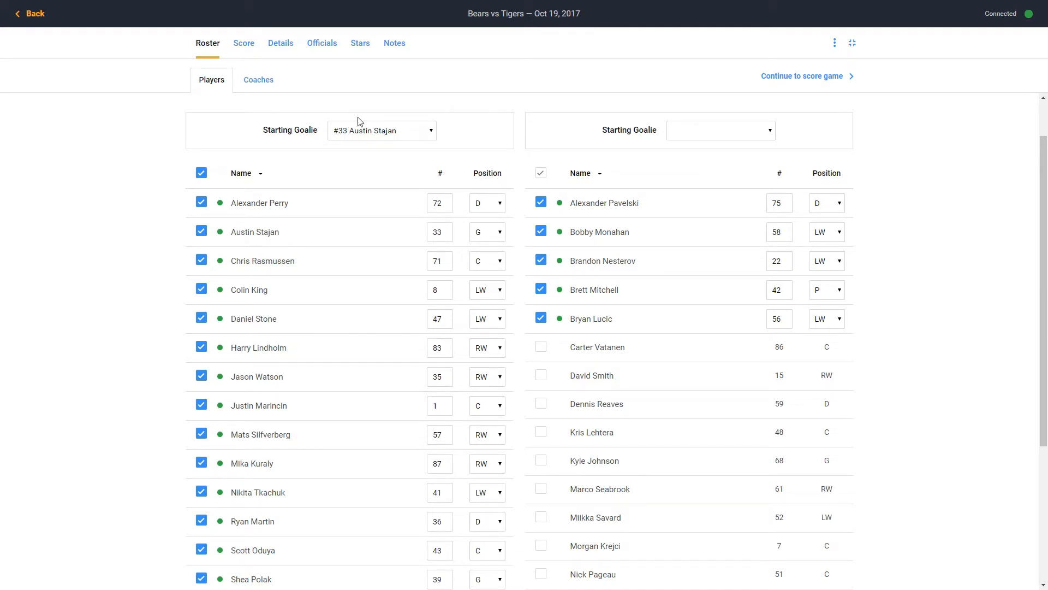
Step: Look over the selected Bears roster and the available choices for its starting goalie
{"action": "scroll", "coordinate": [433, 185], "scroll_direction": "down", "scroll_amount": 3}
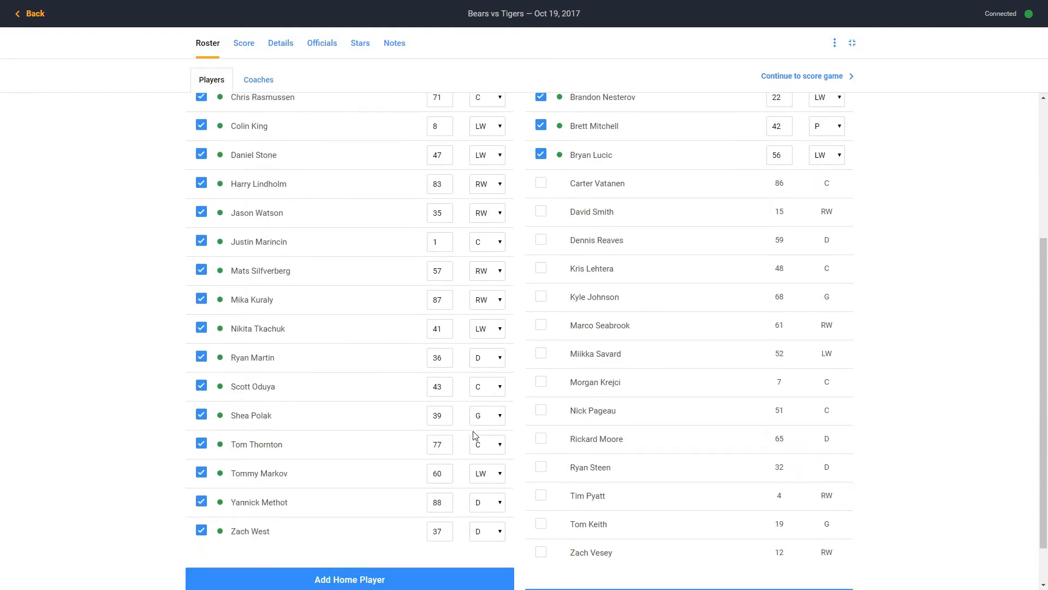
{"action": "scroll", "coordinate": [473, 435], "scroll_direction": "up", "scroll_amount": 3}
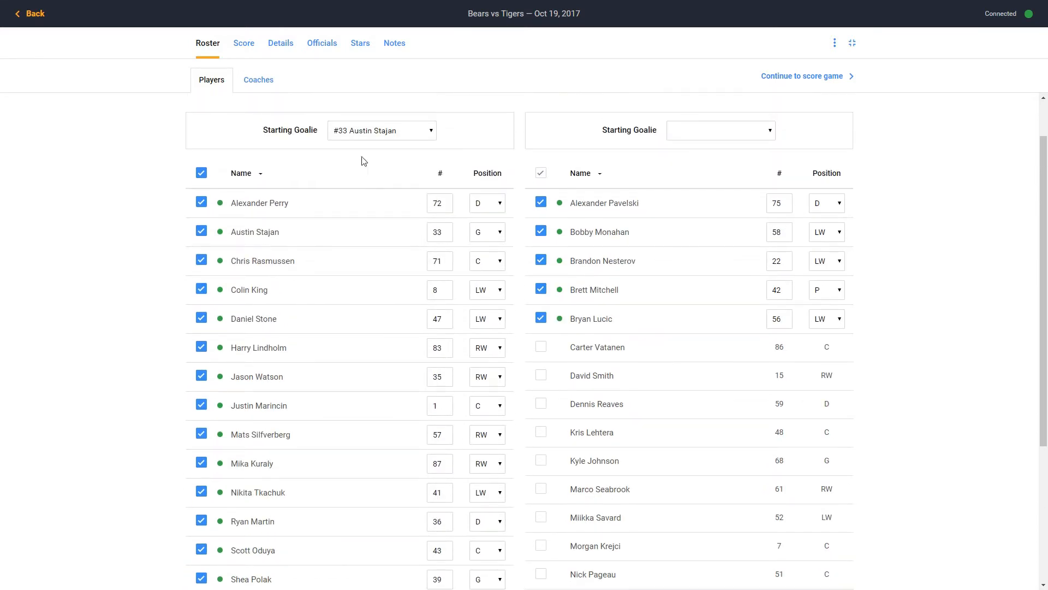
{"action": "left_click", "coordinate": [375, 132]}
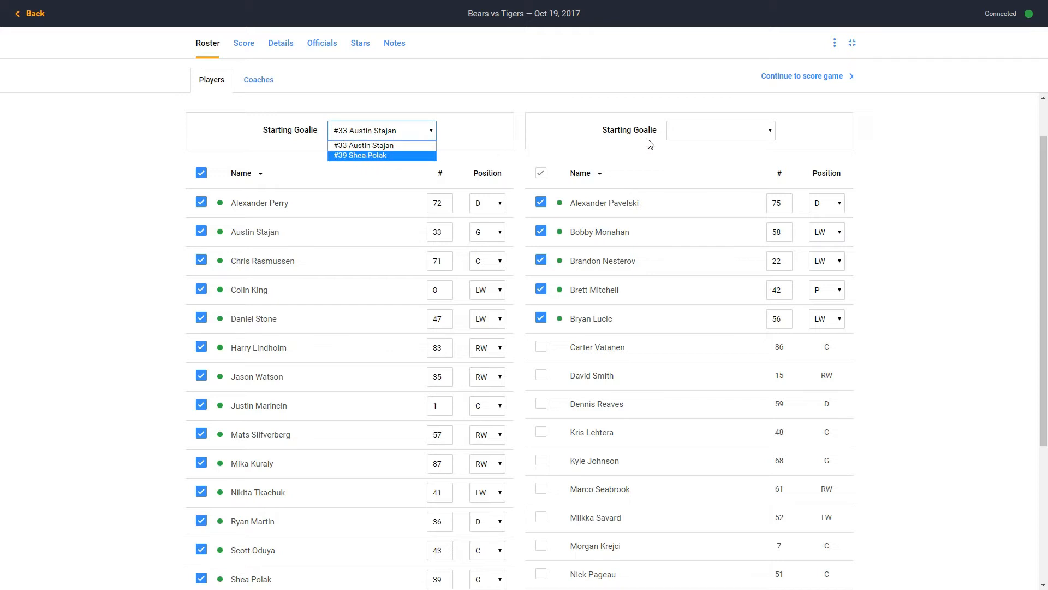
{"action": "left_click", "coordinate": [598, 137]}
Step: Add the Tigers goalie, number 68, to the away game roster
{"action": "scroll", "coordinate": [825, 277], "scroll_direction": "down", "scroll_amount": 3}
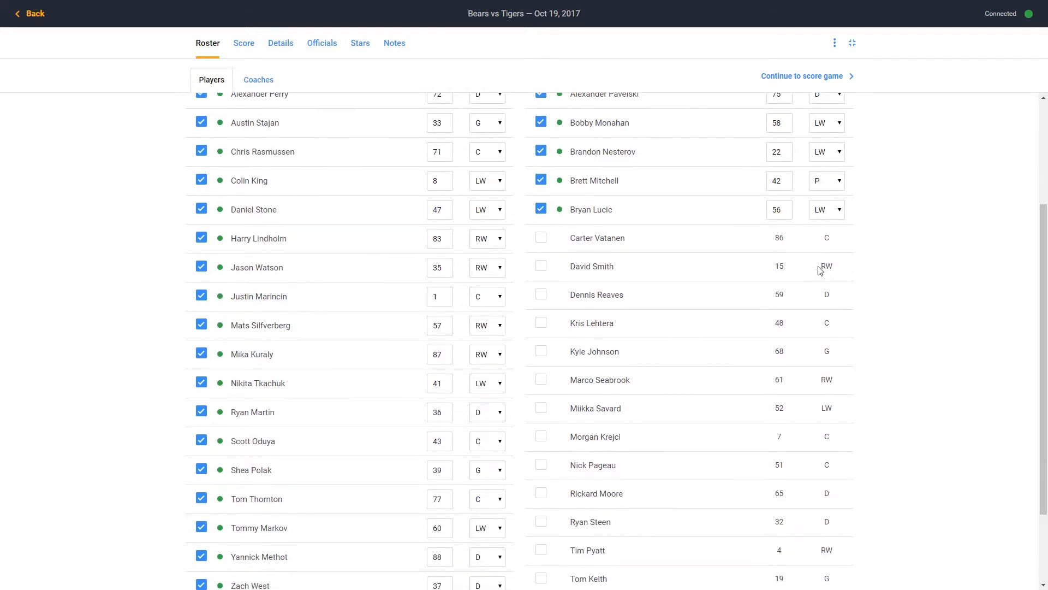
{"action": "left_click", "coordinate": [541, 296]}
{"action": "scroll", "coordinate": [644, 237], "scroll_direction": "down", "scroll_amount": 1}
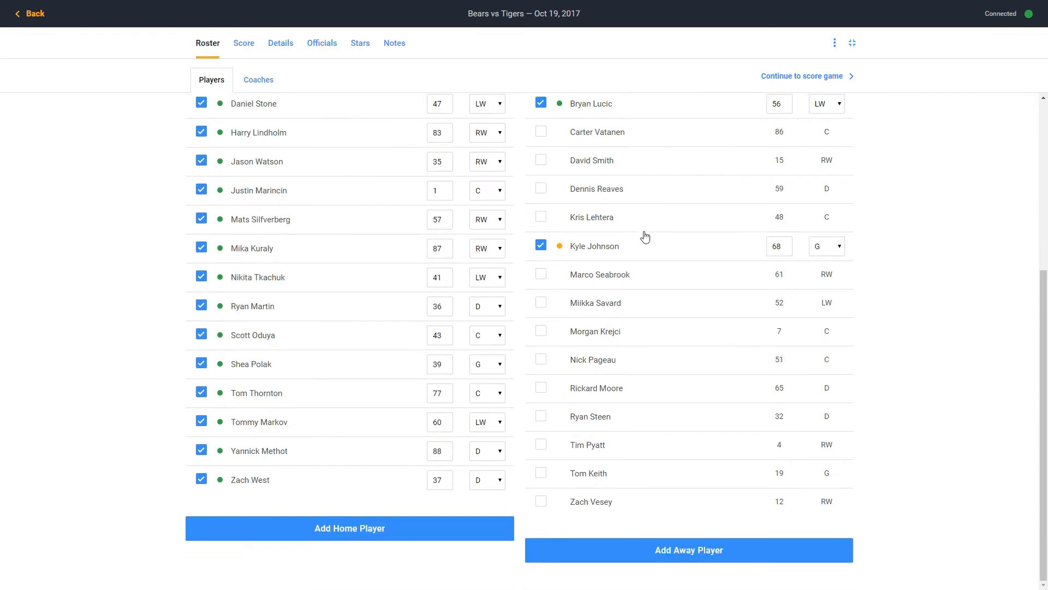
{"action": "scroll", "coordinate": [506, 261], "scroll_direction": "up", "scroll_amount": 4}
Step: Begin adding a home player to the Bears as an Active Player and enter the player's first and last name
{"action": "scroll", "coordinate": [475, 192], "scroll_direction": "down", "scroll_amount": 4}
{"action": "left_click", "coordinate": [360, 527]}
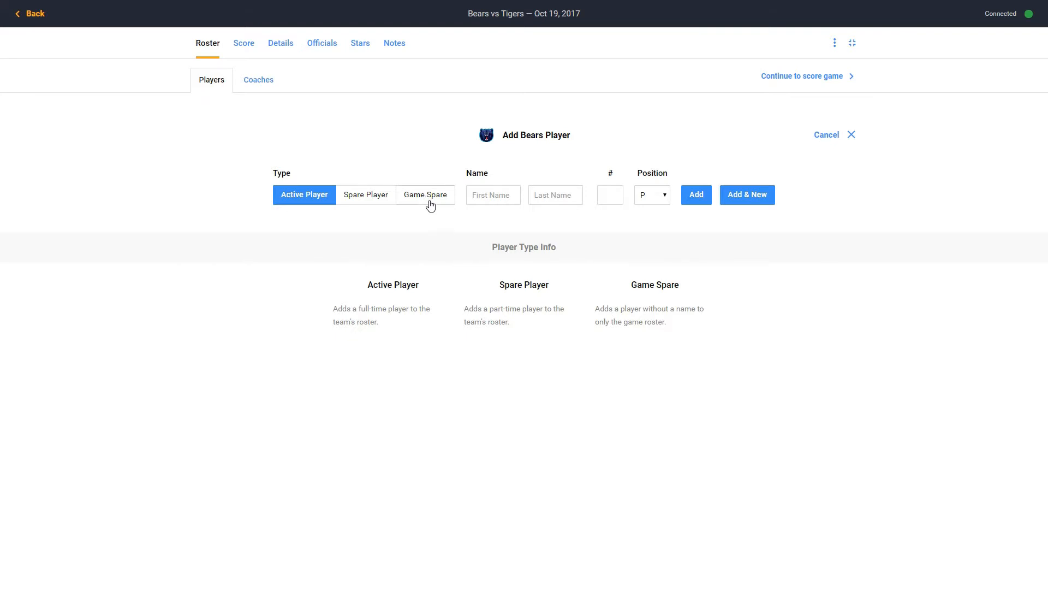
{"action": "left_click", "coordinate": [492, 195]}
{"action": "type", "text": "Eric"}
{"action": "key", "text": "Tab"}
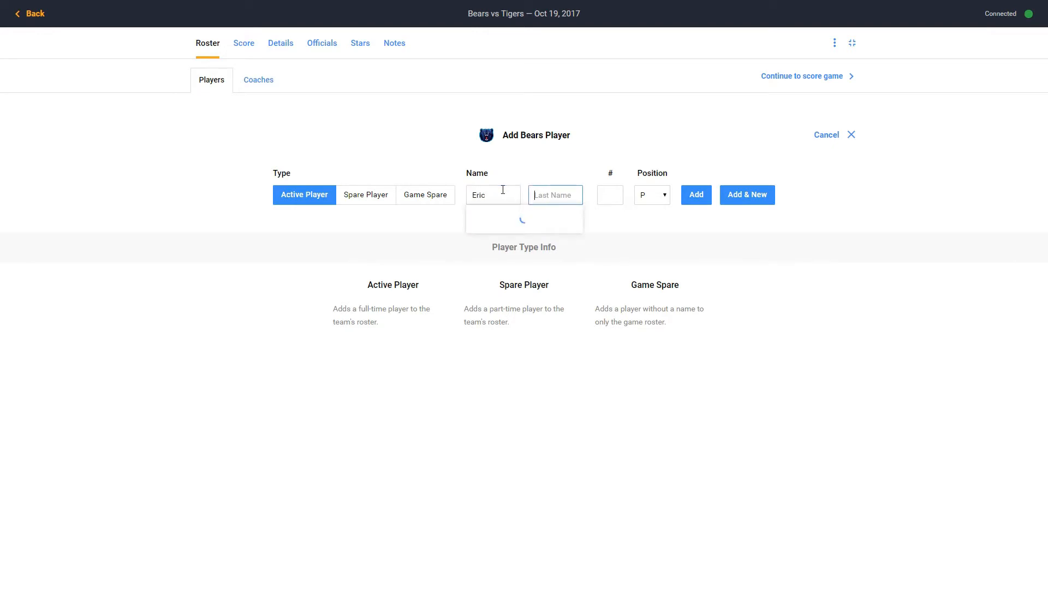
{"action": "type", "text": "Smith"}
{"action": "key", "text": "Tab"}
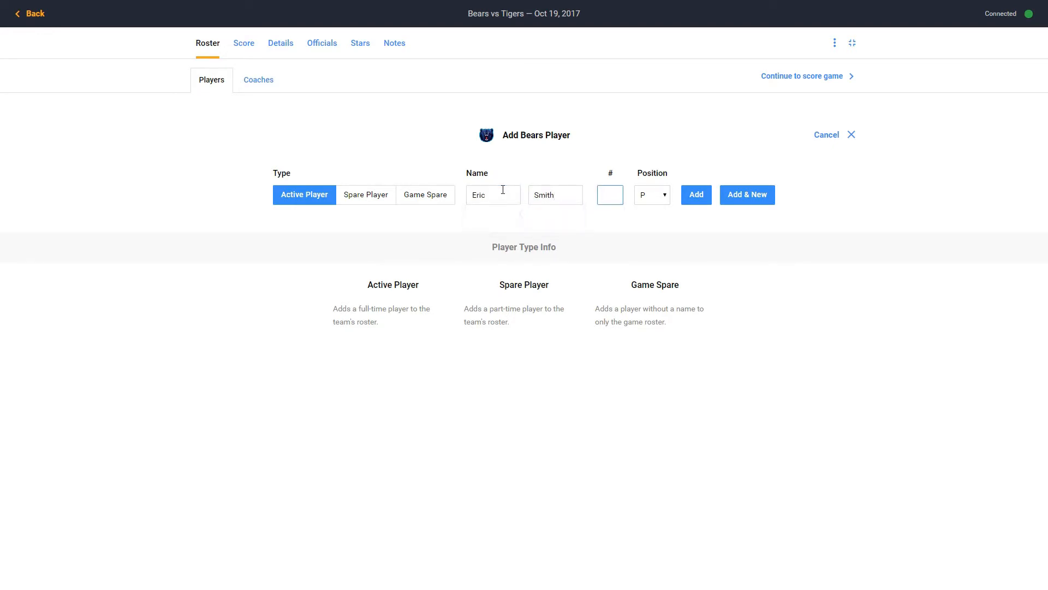
Step: Give the new Bears player number 5 and position D, and add the player to the roster
{"action": "left_click", "coordinate": [610, 135]}
{"action": "left_click", "coordinate": [665, 196]}
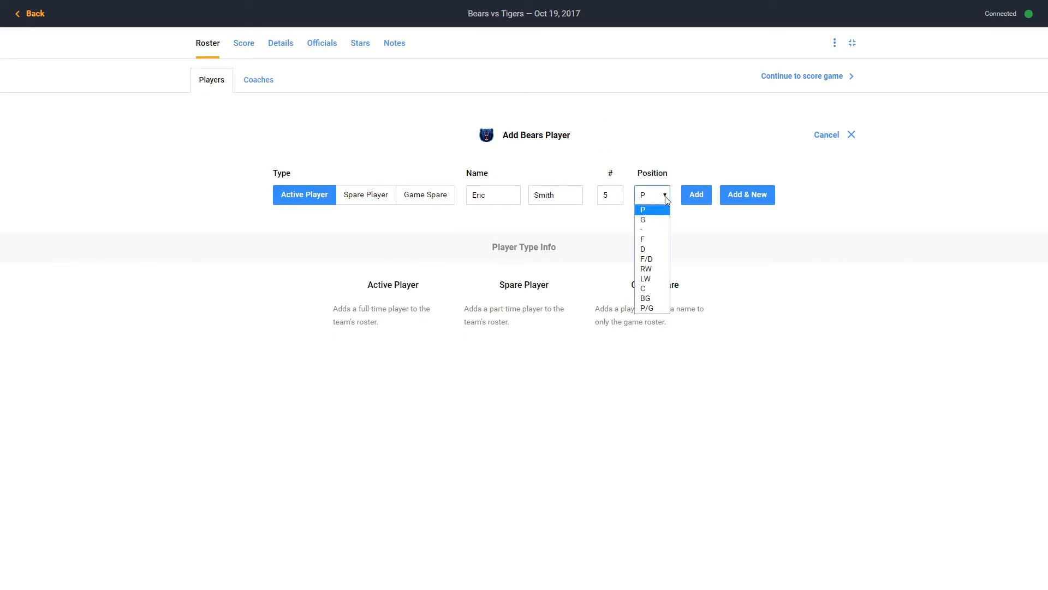
{"action": "left_click", "coordinate": [654, 250]}
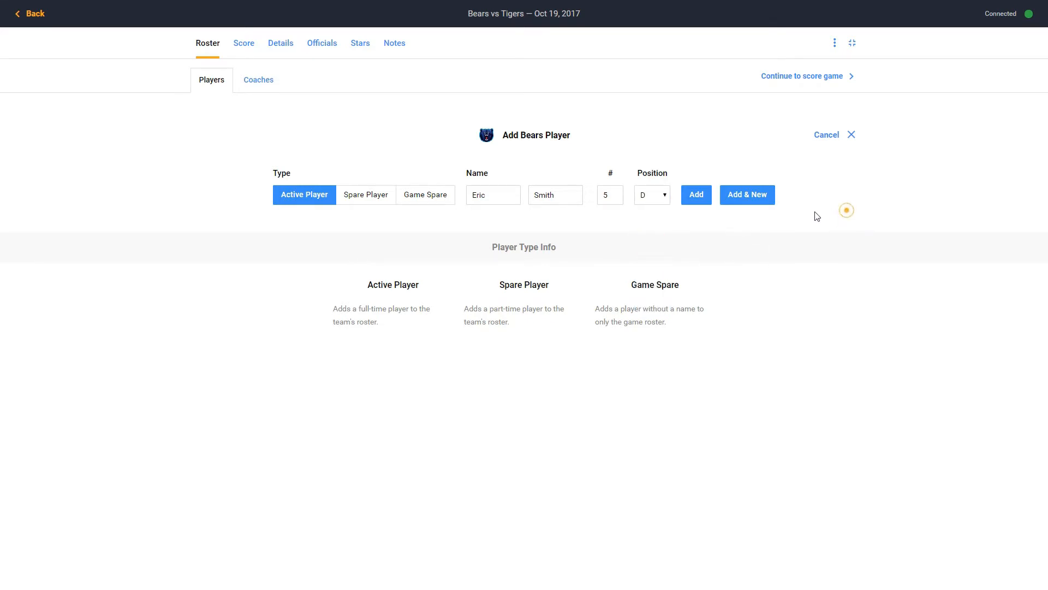
{"action": "left_click", "coordinate": [696, 197]}
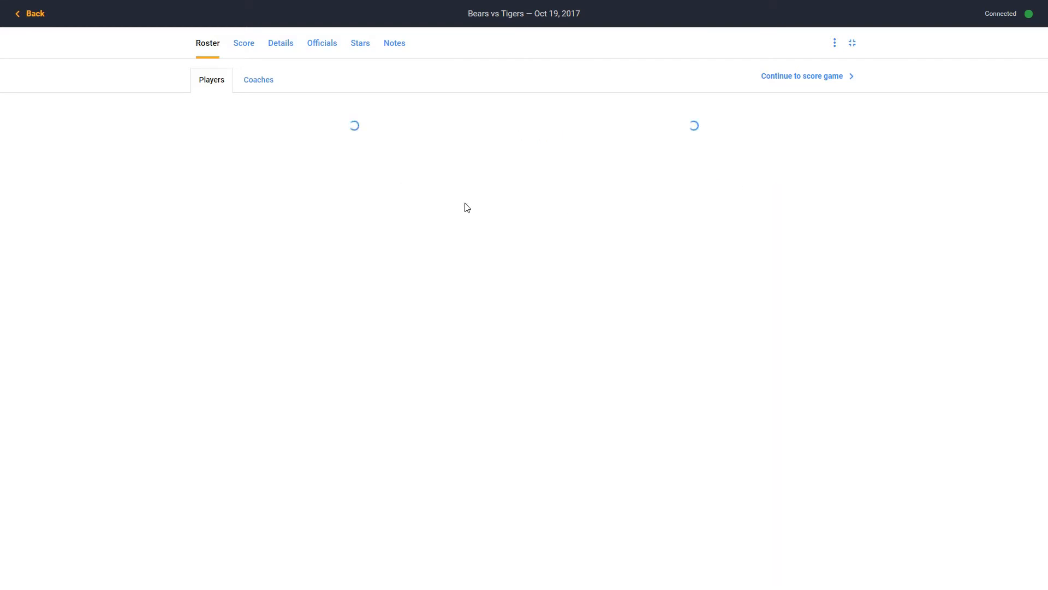
Step: Set the jersey number of the first player in the Bears roster to 73
{"action": "scroll", "coordinate": [542, 227], "scroll_direction": "down", "scroll_amount": 5}
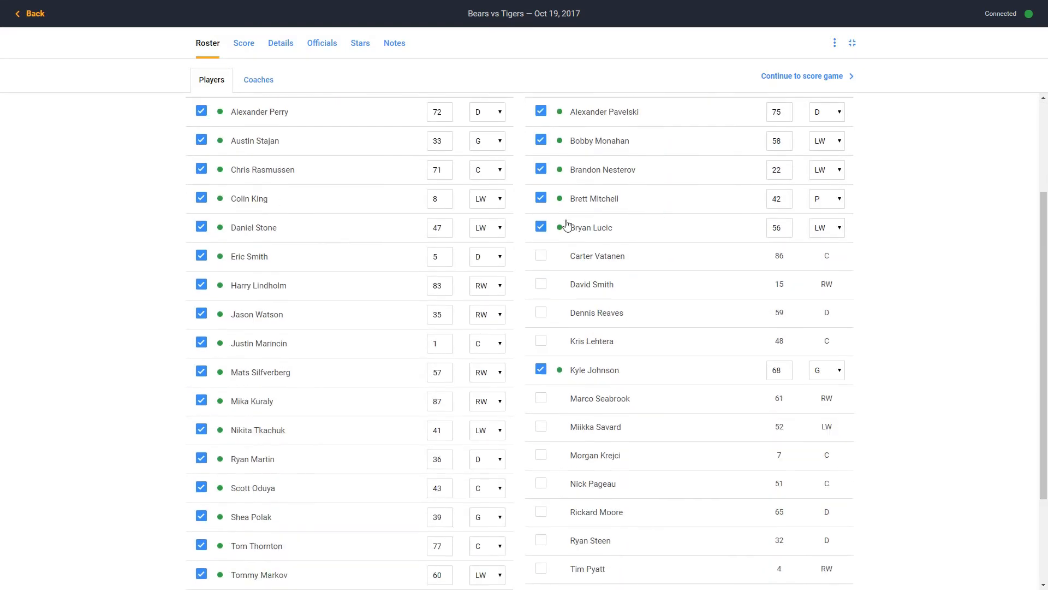
{"action": "scroll", "coordinate": [256, 282], "scroll_direction": "up", "scroll_amount": 1}
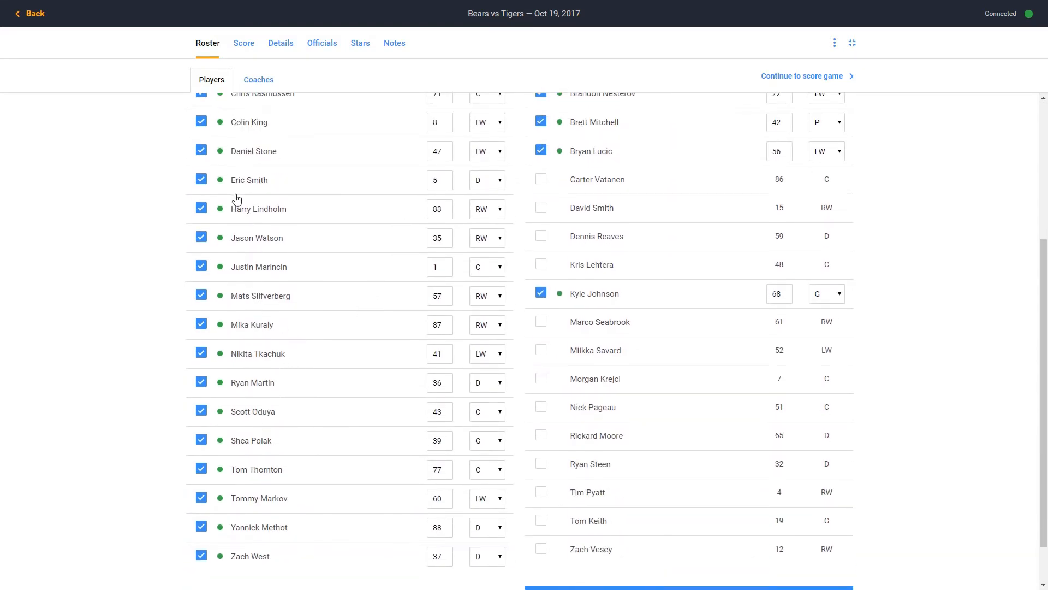
{"action": "scroll", "coordinate": [437, 195], "scroll_direction": "up", "scroll_amount": 3}
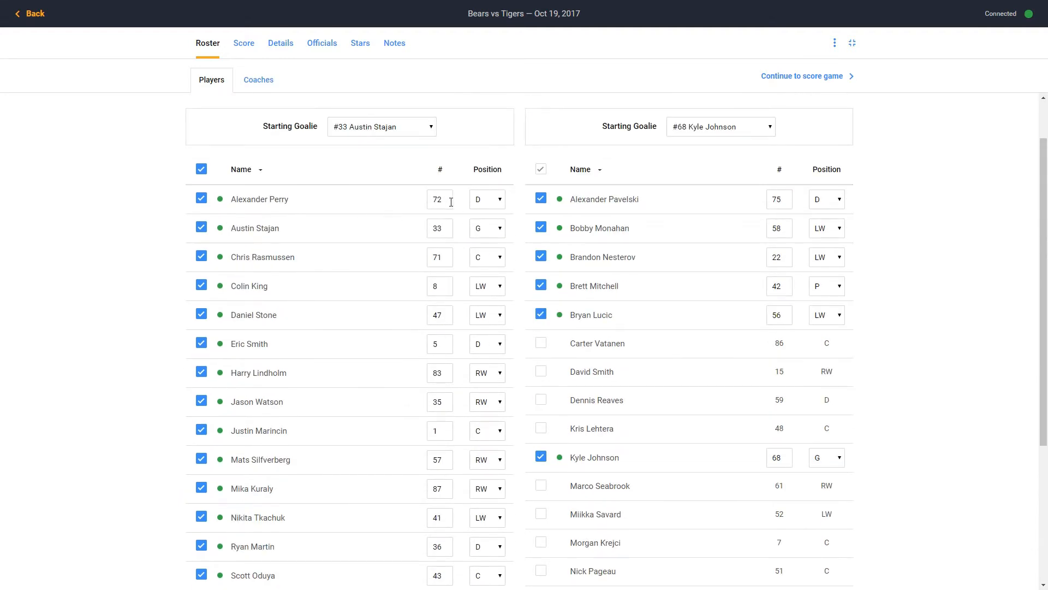
{"action": "left_click", "coordinate": [449, 200]}
{"action": "type", "text": "7"}
Step: Add Tigers player number 86 to the away game roster and check the save status indicators
{"action": "mouse_move", "coordinate": [220, 230]}
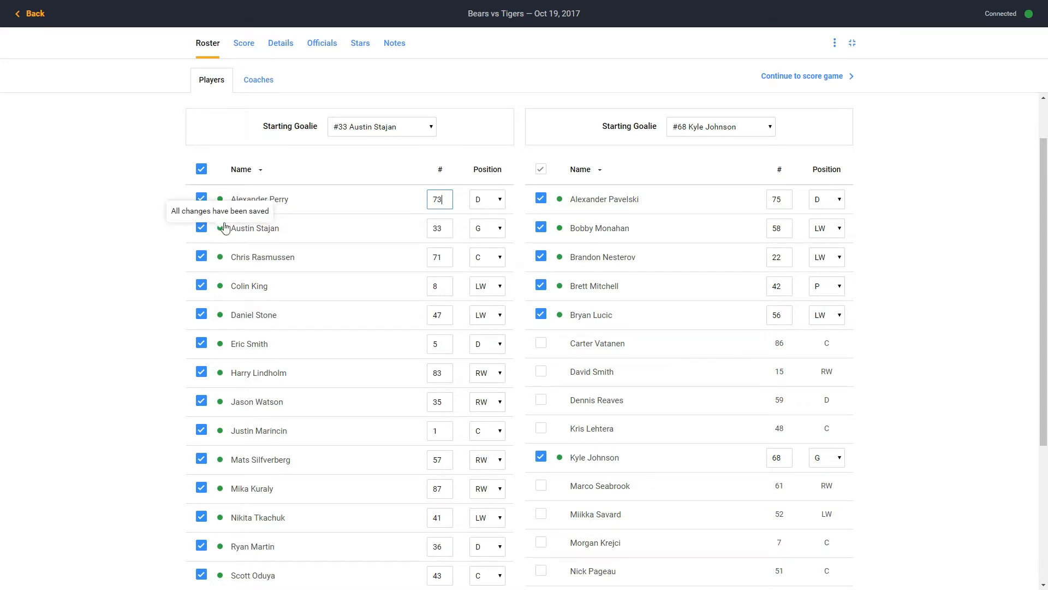
{"action": "left_click", "coordinate": [541, 344]}
{"action": "mouse_move", "coordinate": [560, 345]}
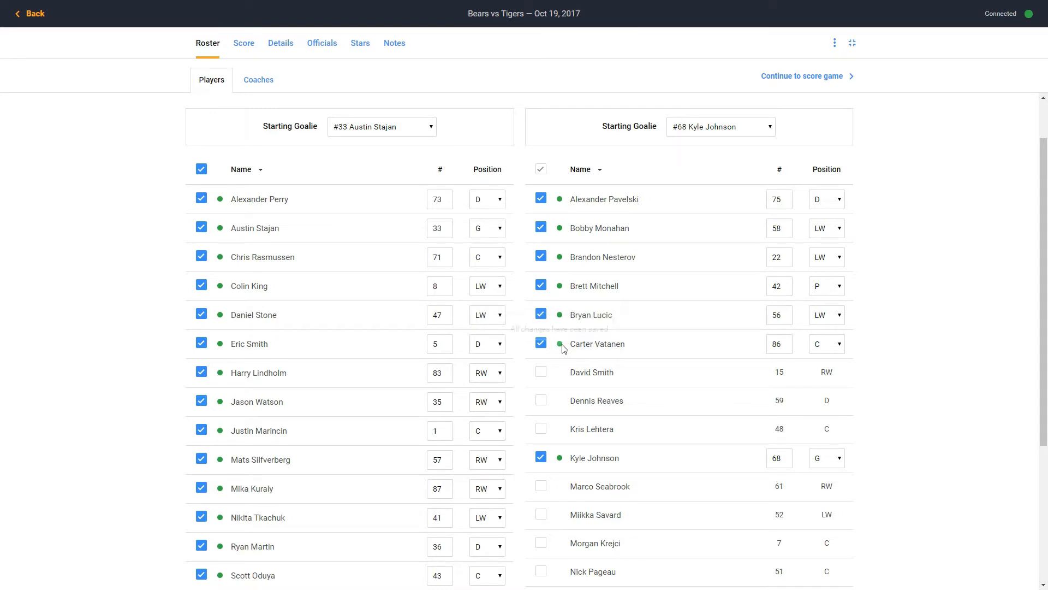
Step: Review both teams' player selections, jersey numbers, positions, starting goalies and player counts
{"action": "scroll", "coordinate": [356, 276], "scroll_direction": "down", "scroll_amount": 2}
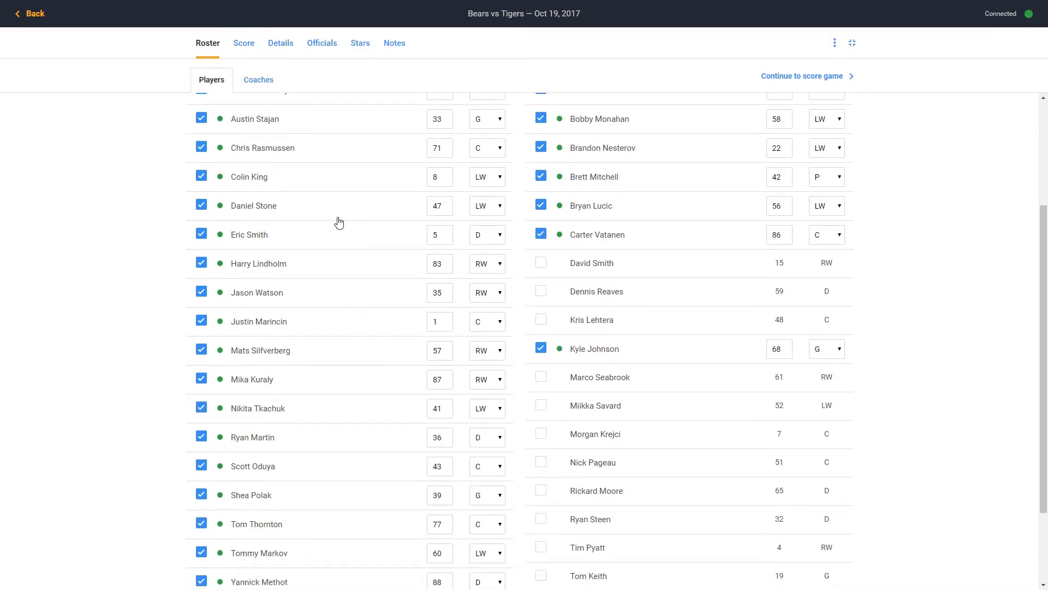
{"action": "scroll", "coordinate": [337, 222], "scroll_direction": "up", "scroll_amount": 2}
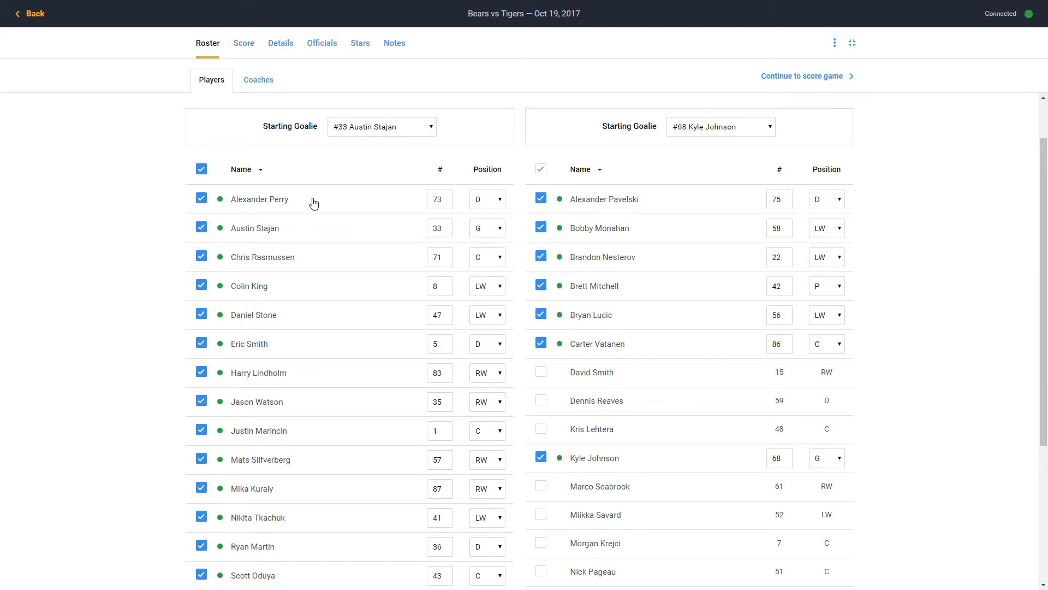
{"action": "scroll", "coordinate": [322, 208], "scroll_direction": "down", "scroll_amount": 1}
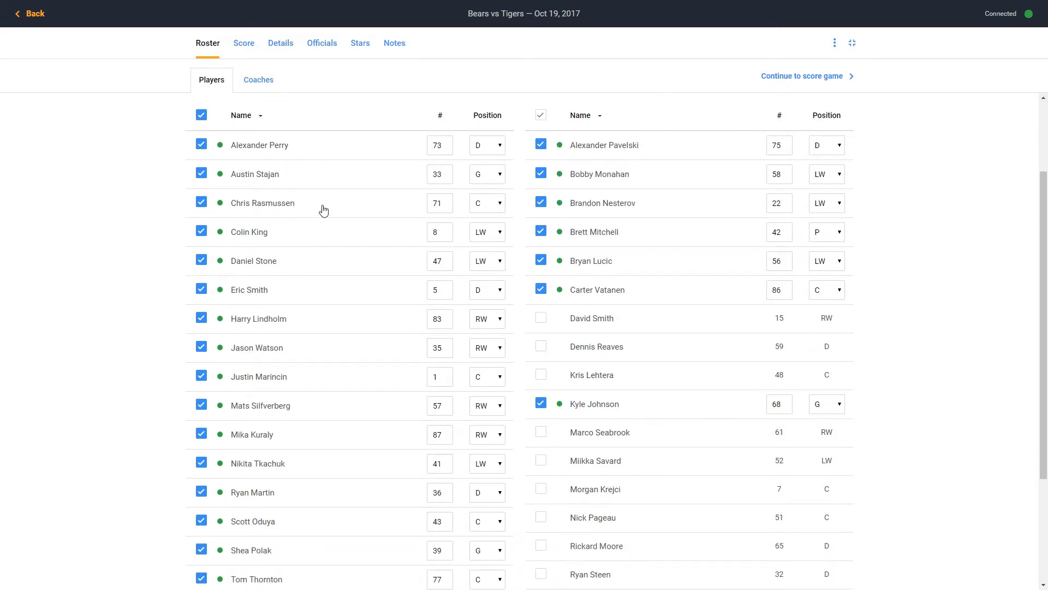
{"action": "scroll", "coordinate": [322, 210], "scroll_direction": "up", "scroll_amount": 1}
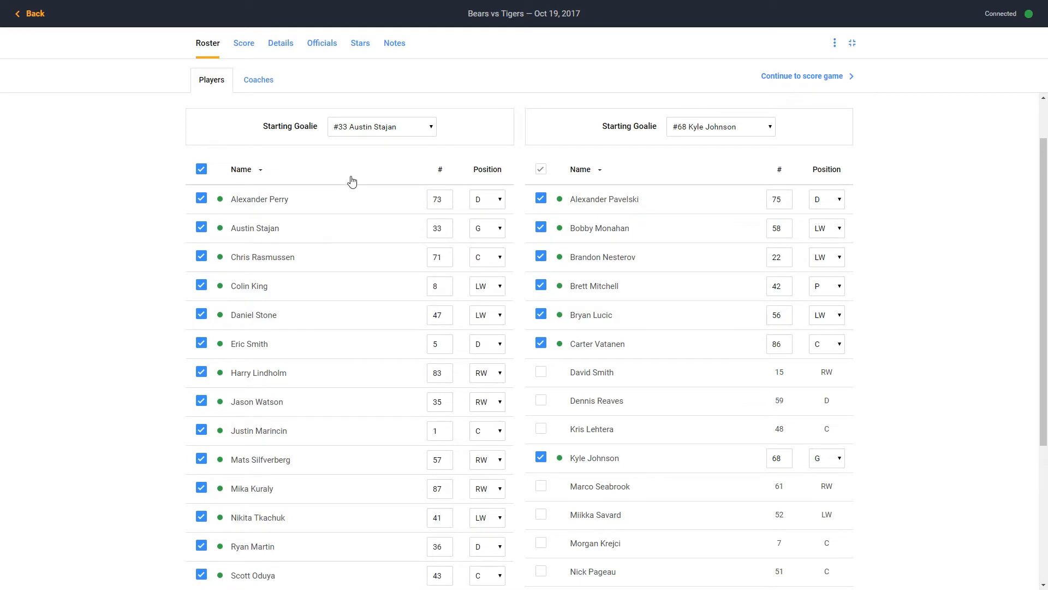
{"action": "scroll", "coordinate": [321, 217], "scroll_direction": "down", "scroll_amount": 1}
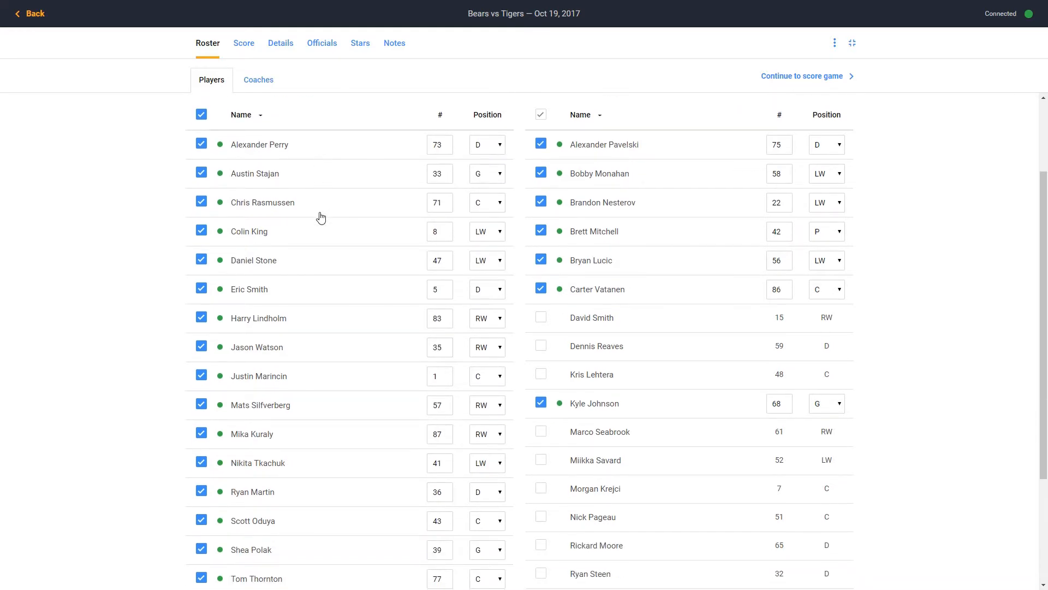
{"action": "scroll", "coordinate": [323, 217], "scroll_direction": "up", "scroll_amount": 1}
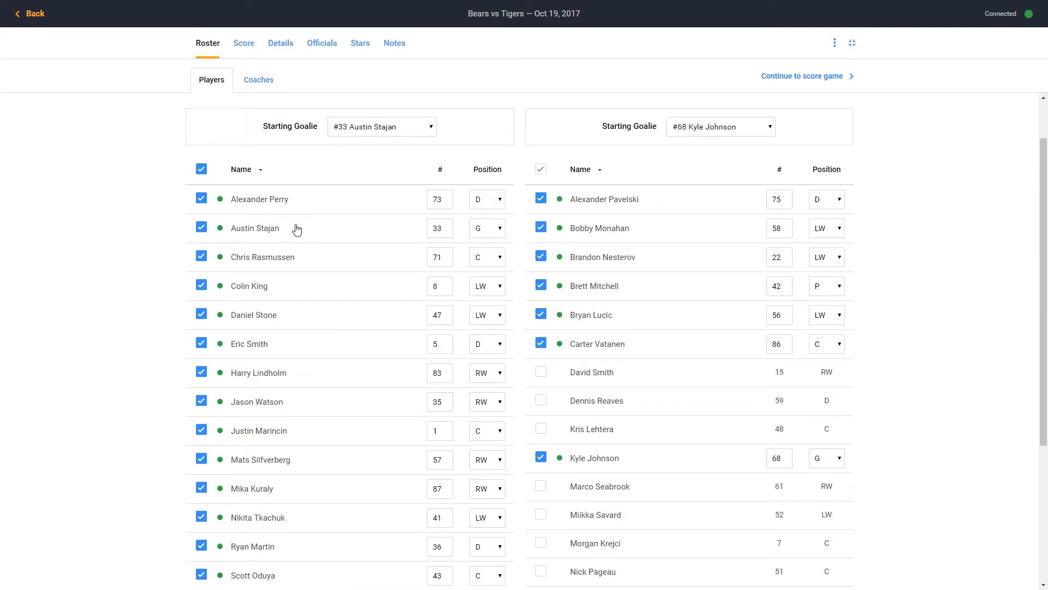
{"action": "scroll", "coordinate": [316, 241], "scroll_direction": "up", "scroll_amount": 1}
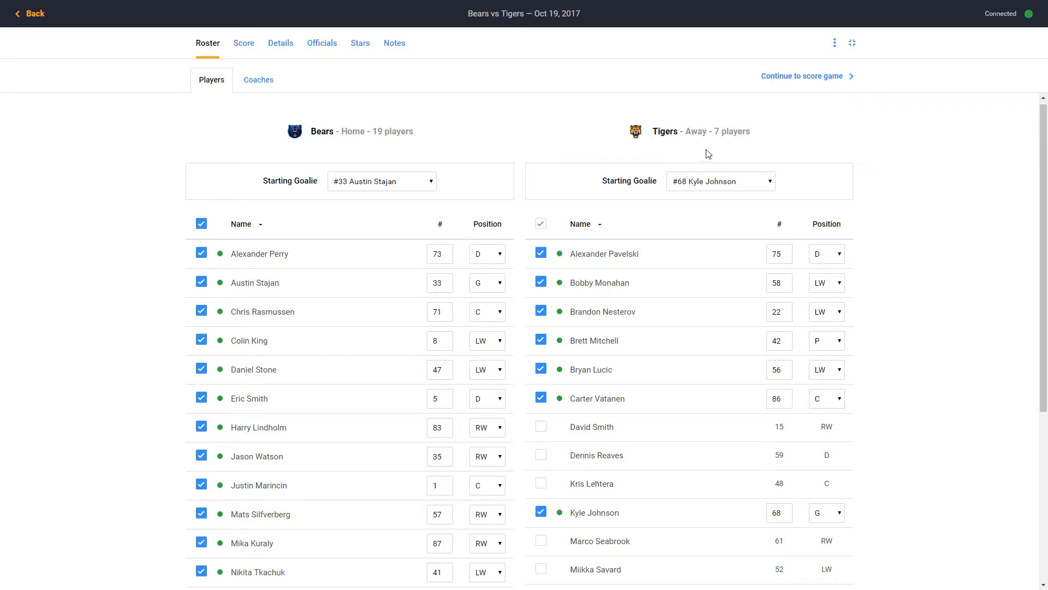
{"action": "scroll", "coordinate": [724, 147], "scroll_direction": "up", "scroll_amount": 1}
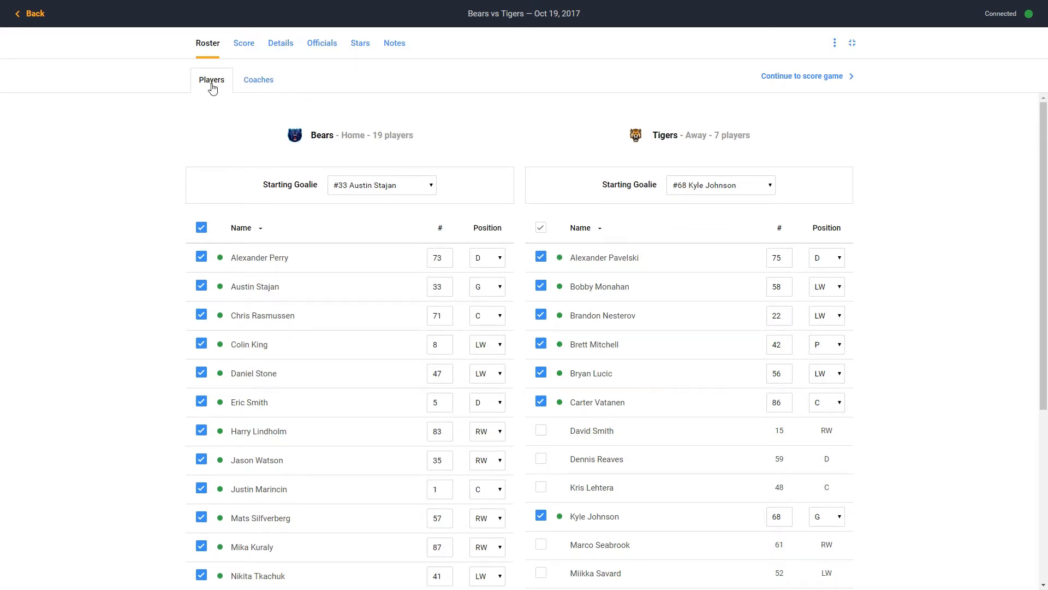
Step: View the coach lists of both teams and return to the player rosters
{"action": "left_click", "coordinate": [255, 83]}
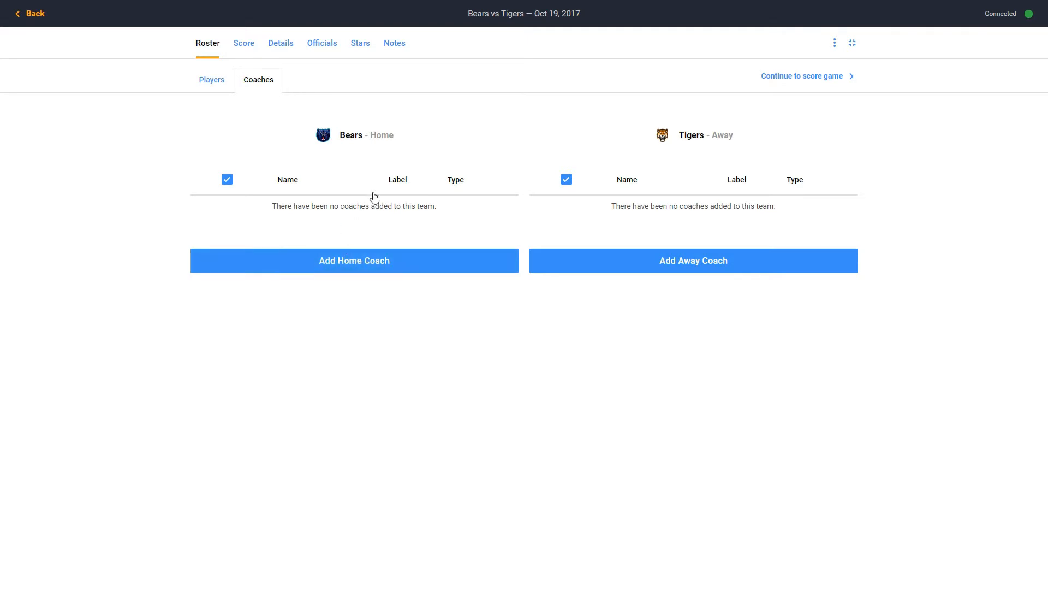
{"action": "left_click", "coordinate": [211, 88]}
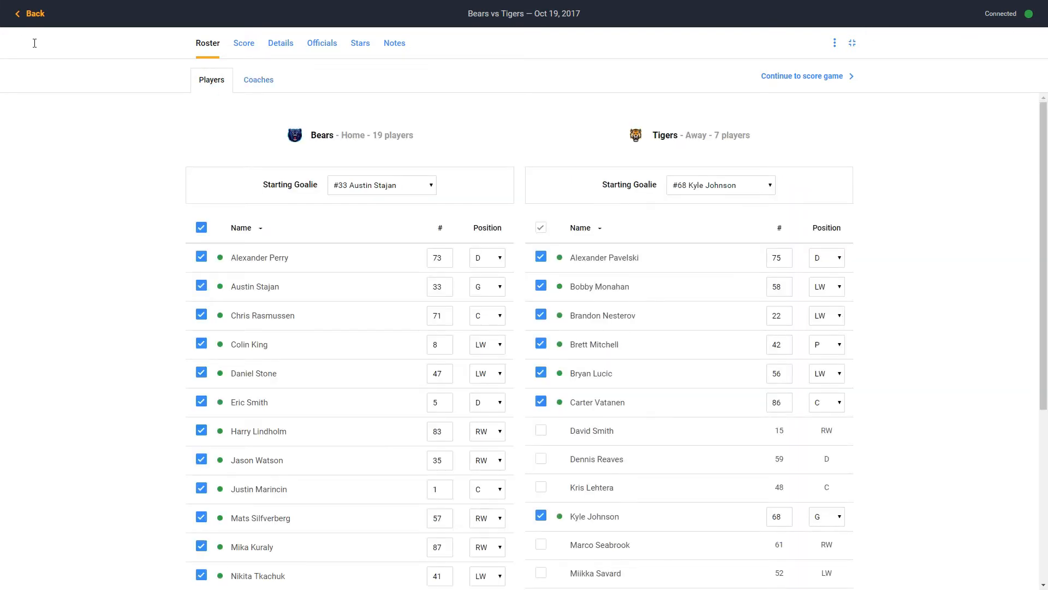
{"action": "scroll", "coordinate": [335, 113], "scroll_direction": "down", "scroll_amount": 2}
{"action": "scroll", "coordinate": [344, 131], "scroll_direction": "up", "scroll_amount": 2}
Step: Continue to scoring the game, and start, stop and restart the game clock
{"action": "left_click", "coordinate": [804, 81]}
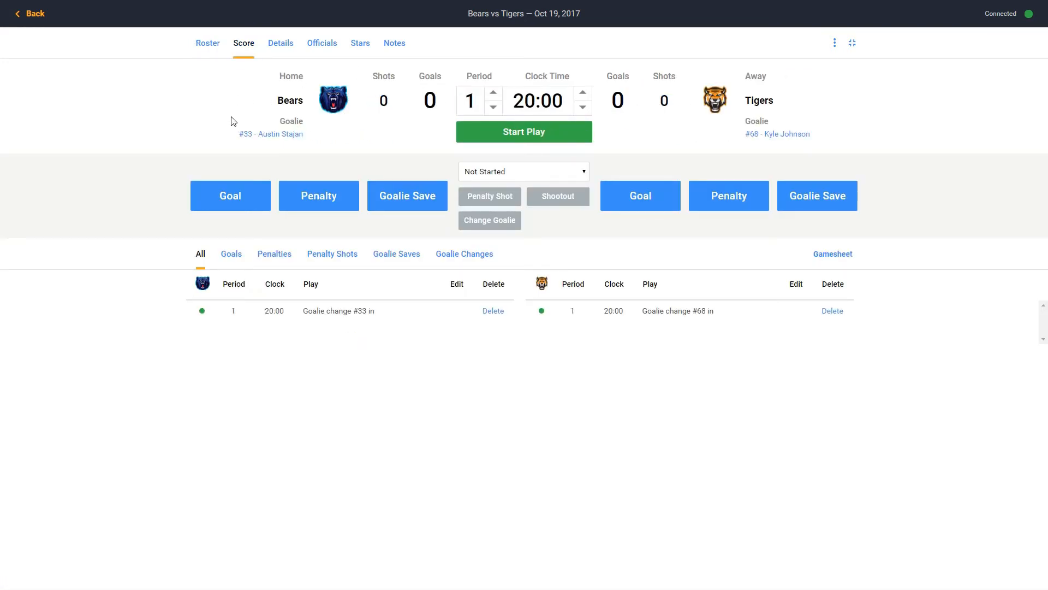
{"action": "left_click", "coordinate": [522, 139]}
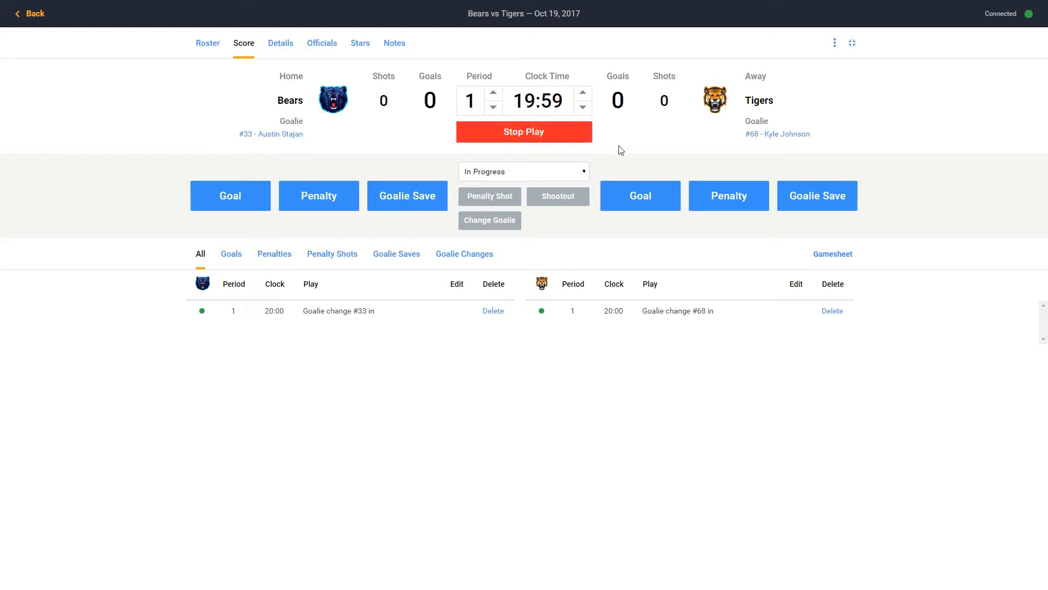
{"action": "left_click", "coordinate": [563, 139]}
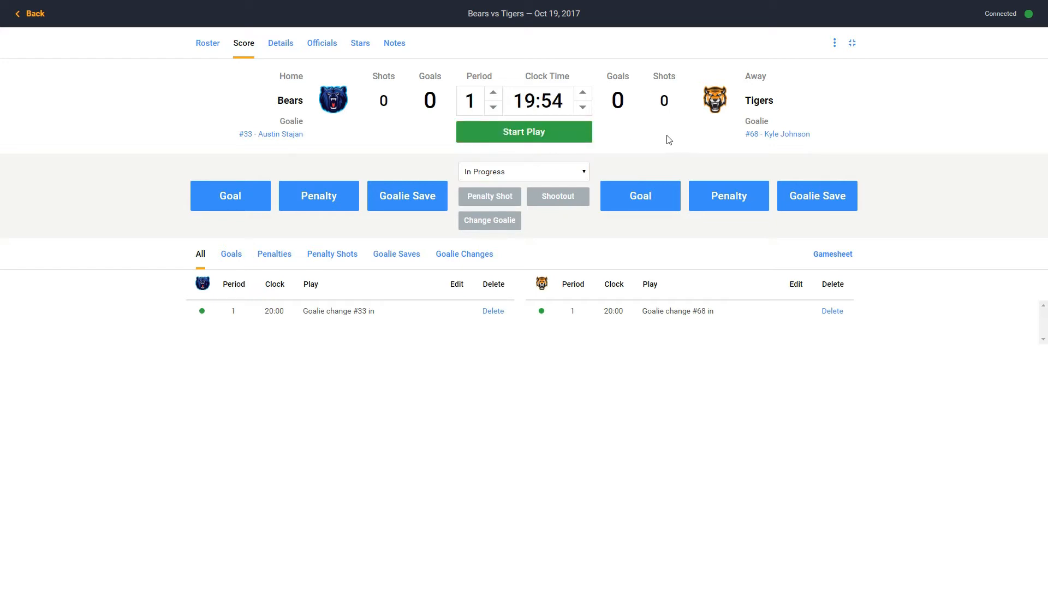
{"action": "key", "text": "space"}
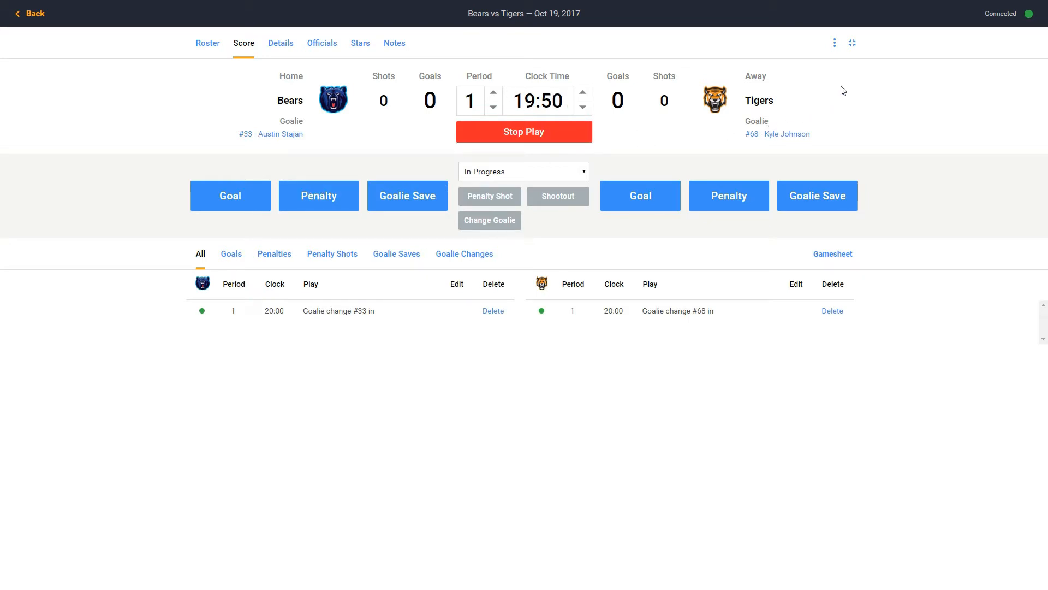
Step: Review the scorekeeper's list of scoring and general shortcuts and close it
{"action": "left_click", "coordinate": [835, 43]}
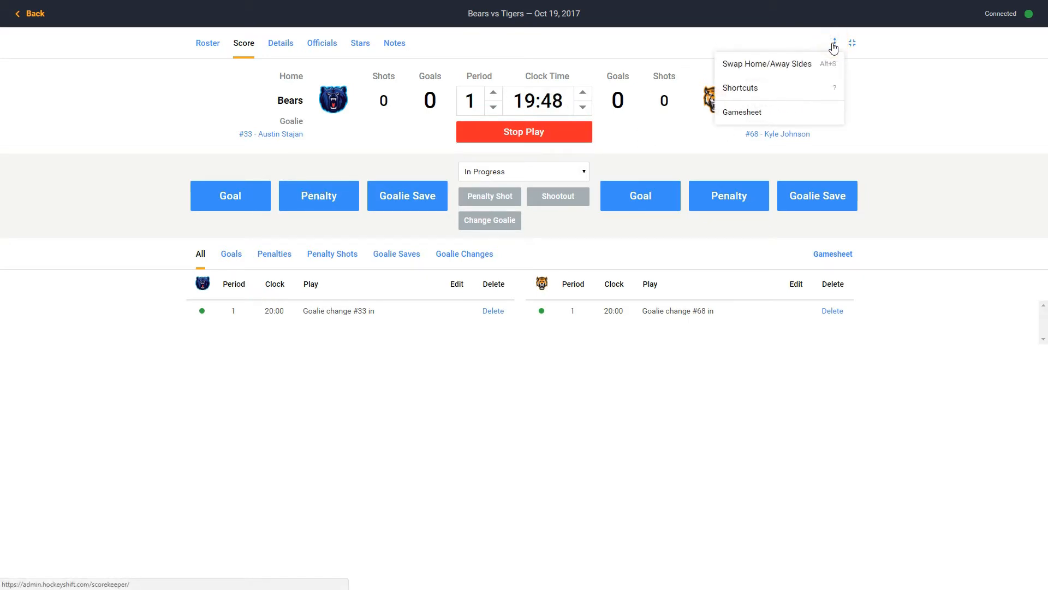
{"action": "left_click", "coordinate": [736, 90]}
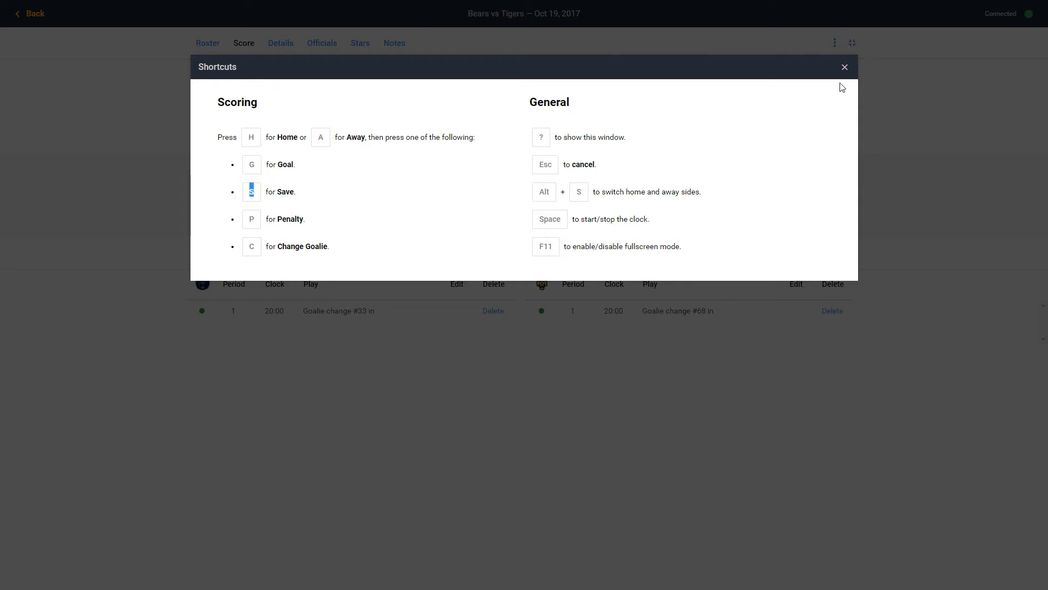
{"action": "left_click", "coordinate": [844, 67]}
Step: Start a Bears goal with scorer 43 and first assist 33, leaving the second assist empty
{"action": "key", "text": "h"}
{"action": "key", "text": "g"}
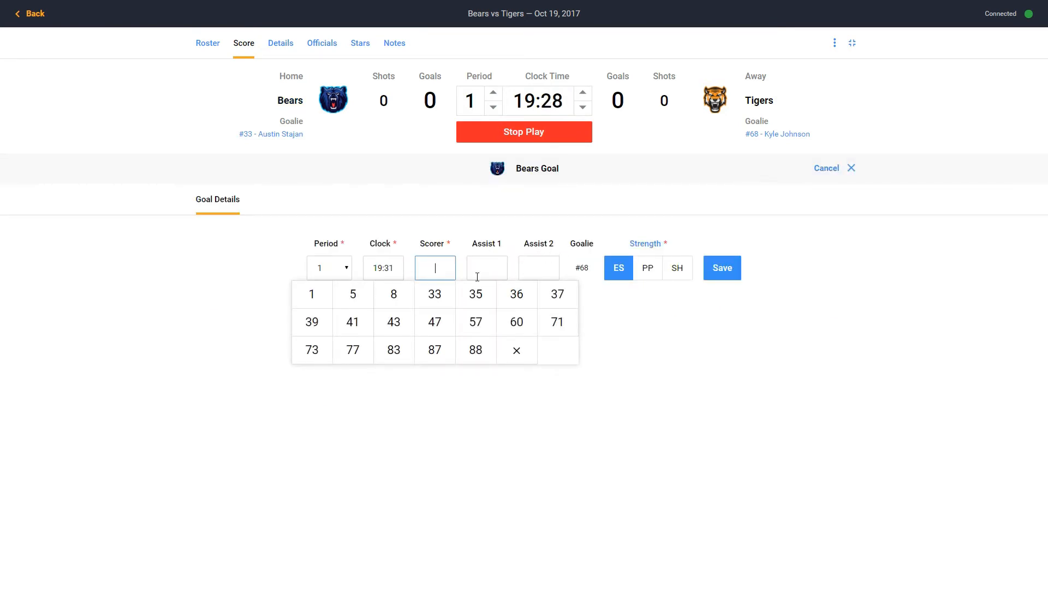
{"action": "left_click", "coordinate": [406, 328]}
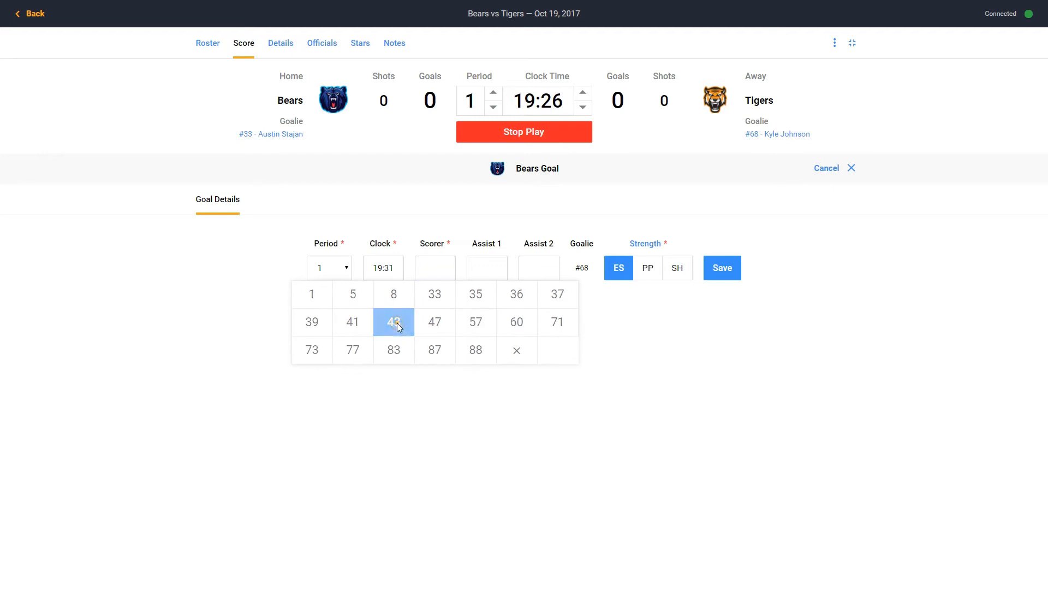
{"action": "left_click", "coordinate": [490, 303]}
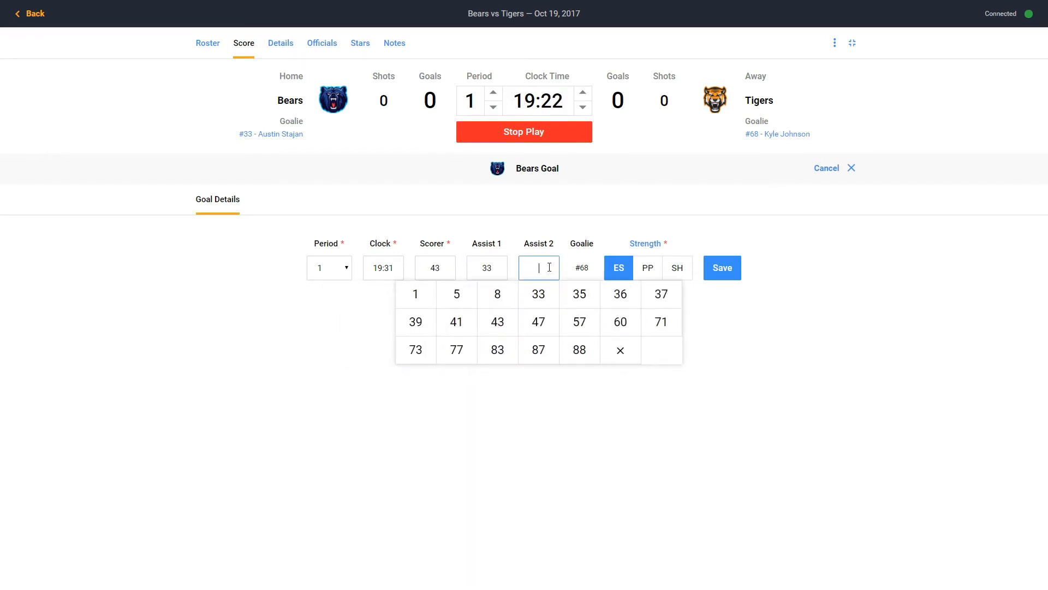
{"action": "left_click", "coordinate": [620, 349]}
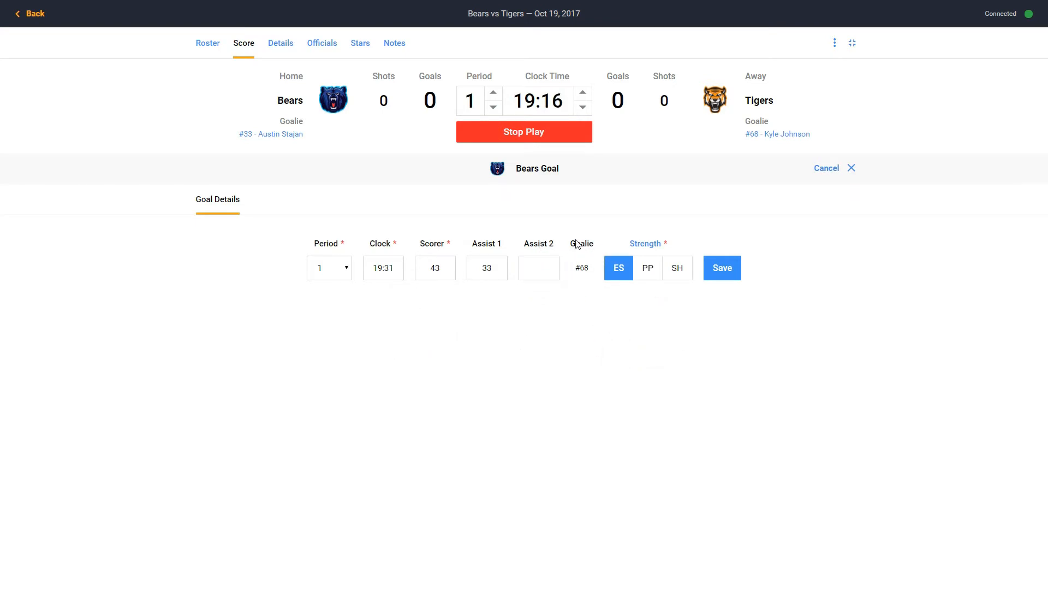
{"action": "mouse_move", "coordinate": [653, 247]}
Step: Set the Bears goal's clock time to 19:36, keep it in period 1, and save the goal
{"action": "left_click_drag", "start_coordinate": [388, 268], "coordinate": [393, 267]}
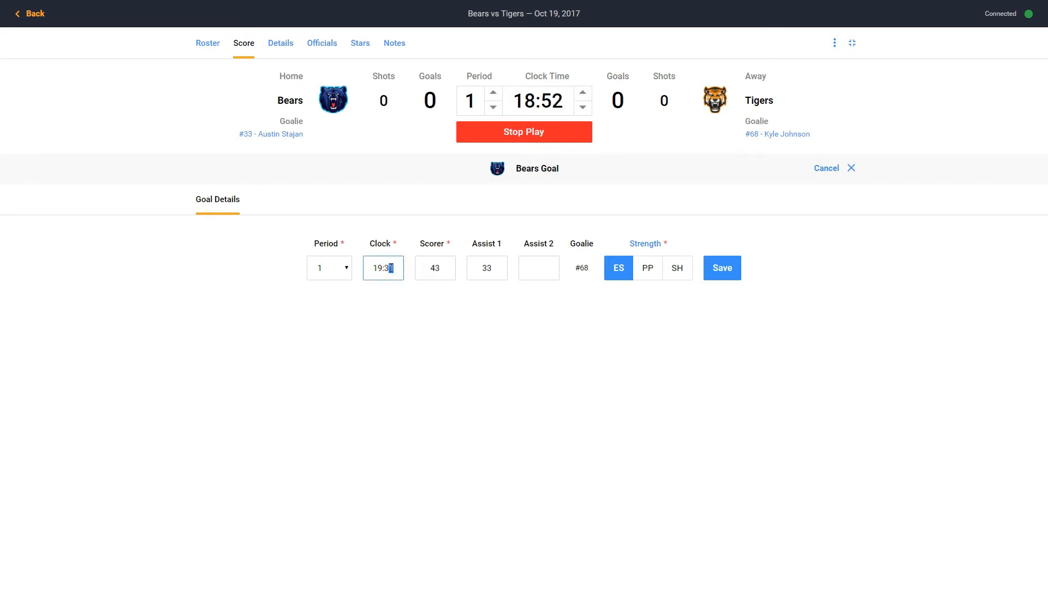
{"action": "type", "text": "6"}
{"action": "left_click", "coordinate": [403, 309]}
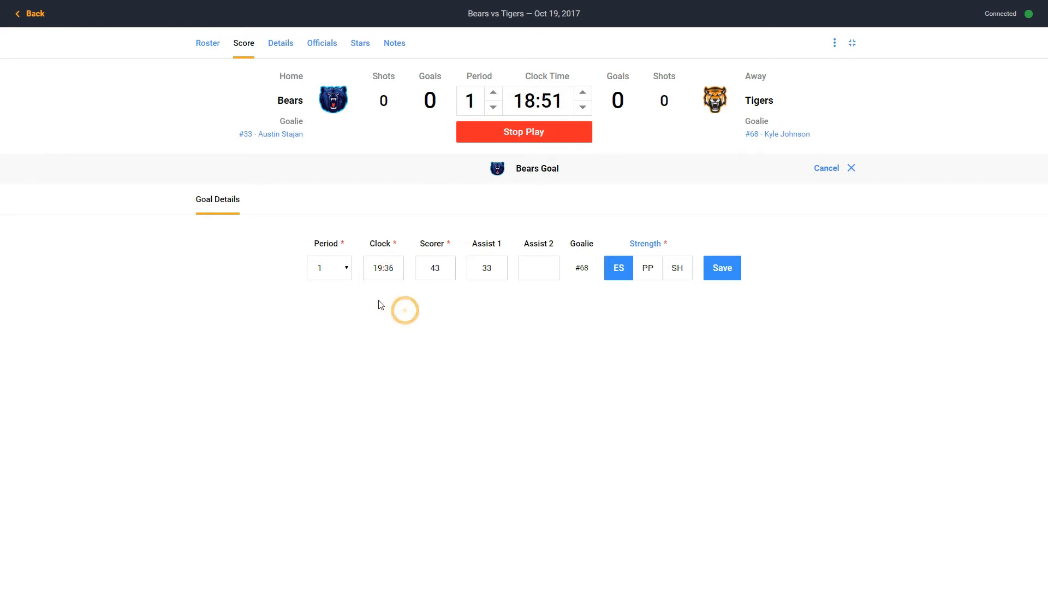
{"action": "left_click", "coordinate": [343, 270]}
{"action": "left_click", "coordinate": [339, 288]}
{"action": "left_click", "coordinate": [724, 270]}
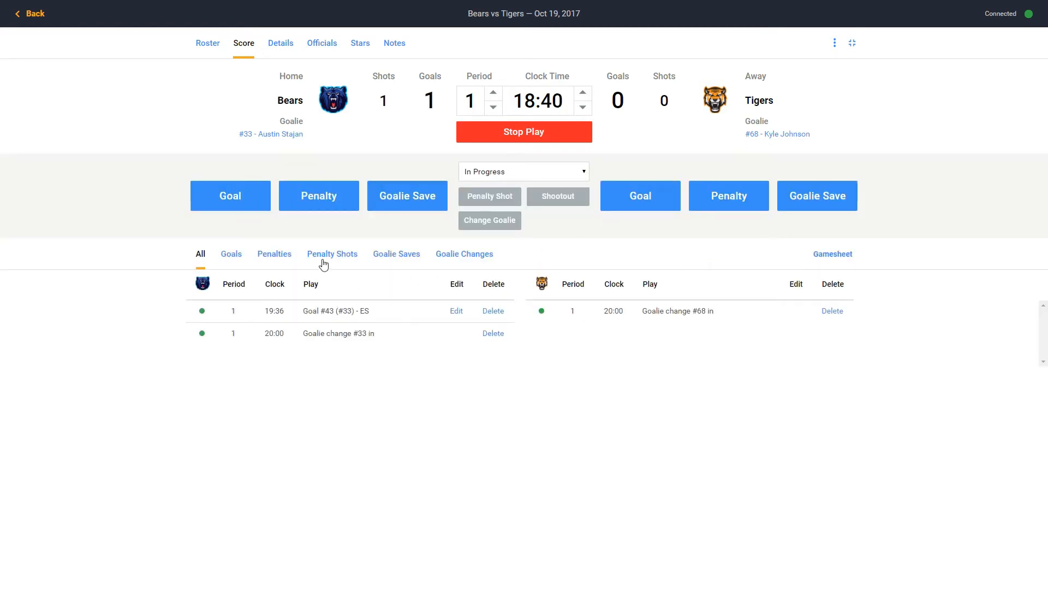
Step: Start a Bears penalty and choose the Minor (2 min) Holding infraction, looking it up with the search term "hold"
{"action": "left_click", "coordinate": [321, 200]}
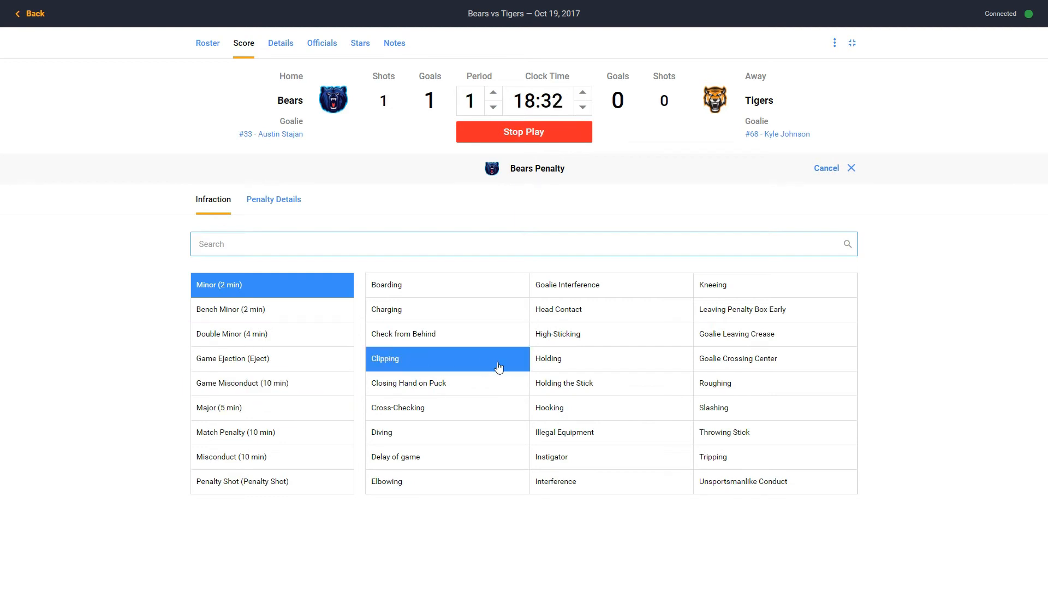
{"action": "left_click", "coordinate": [548, 366]}
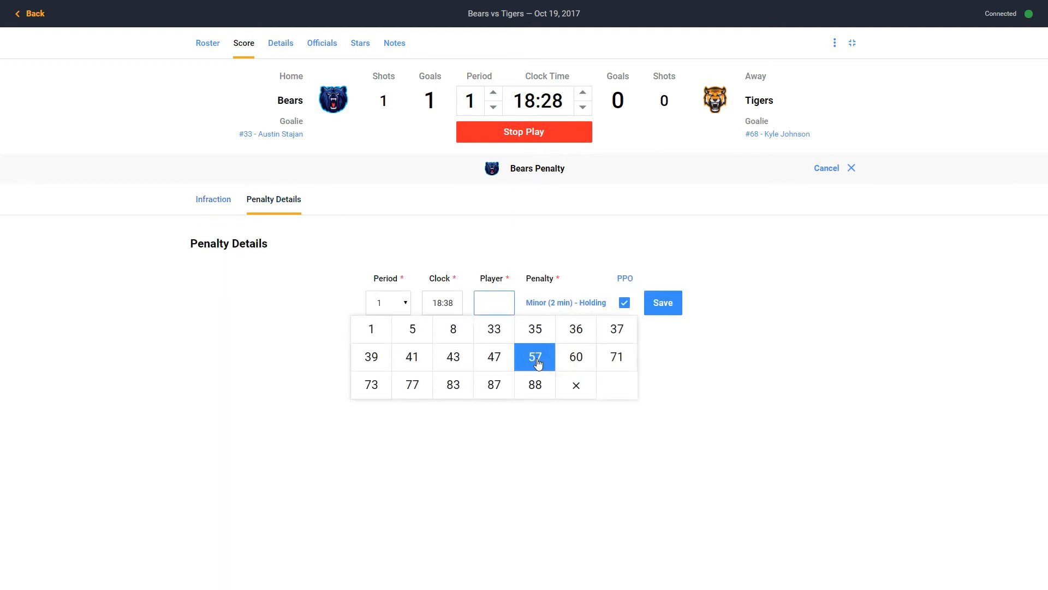
{"action": "left_click", "coordinate": [213, 203]}
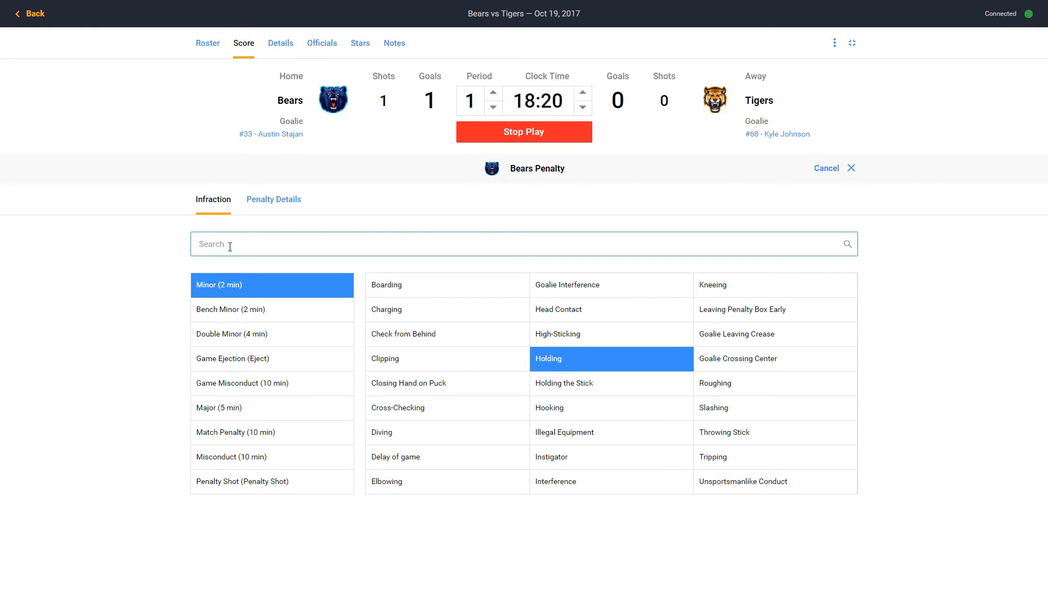
{"action": "type", "text": "hold"}
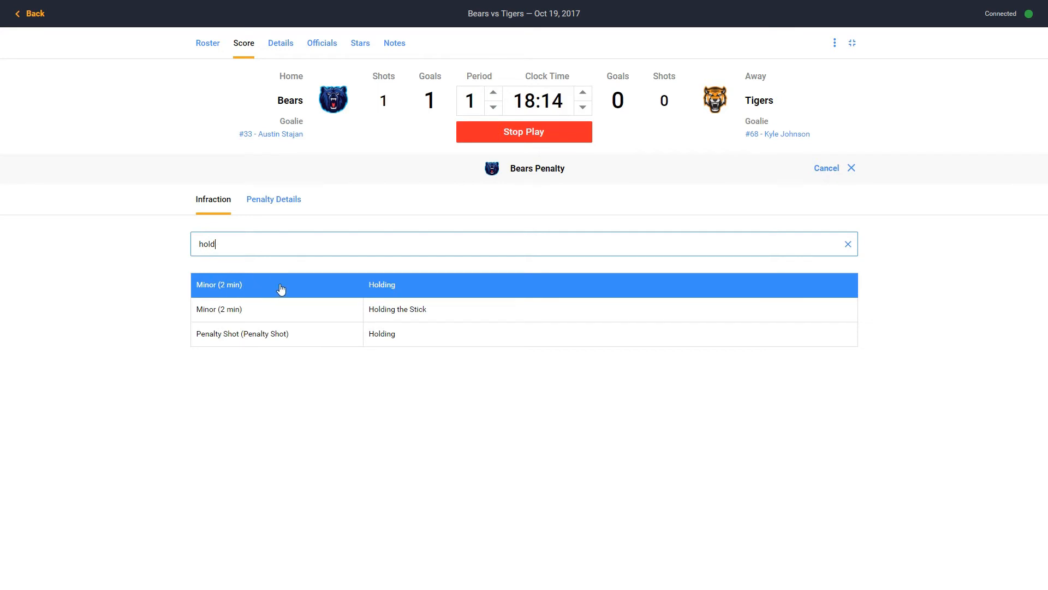
{"action": "left_click", "coordinate": [232, 288]}
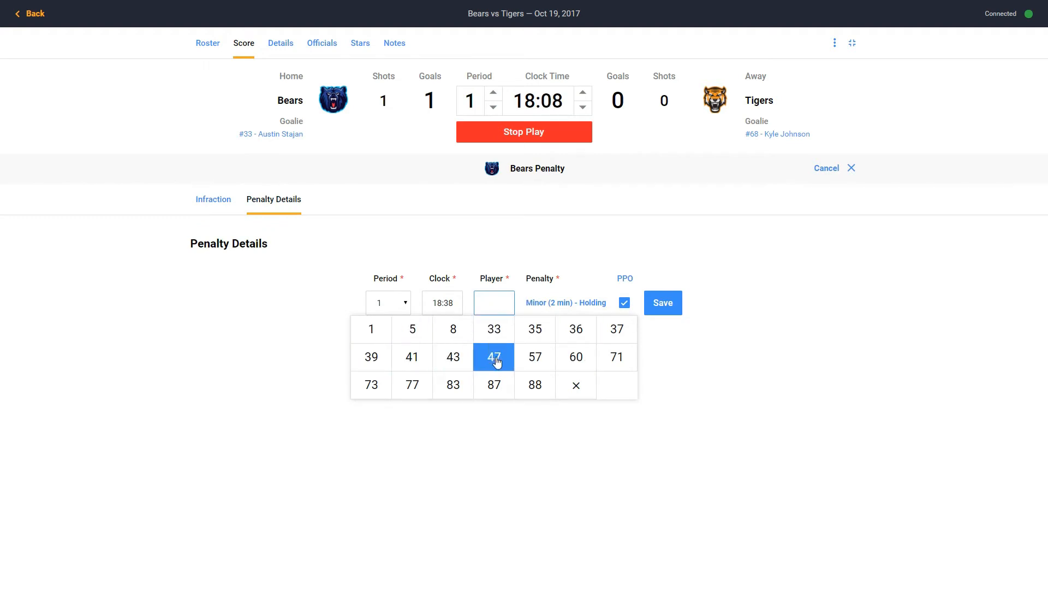
Step: Assign the holding penalty to player 60, keep it as a power play opportunity, and save it
{"action": "left_click", "coordinate": [574, 358]}
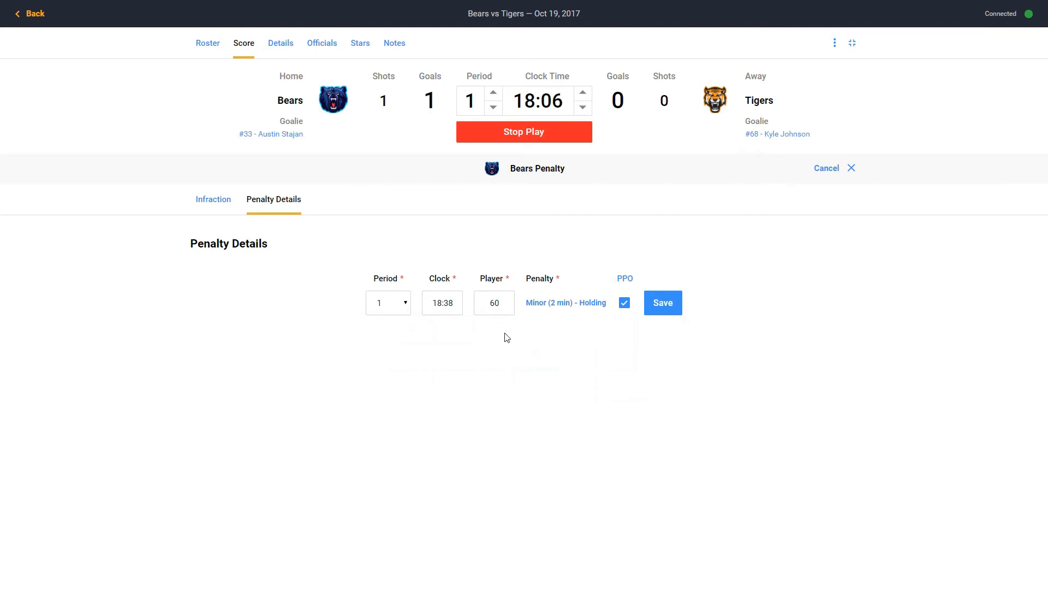
{"action": "mouse_move", "coordinate": [626, 287]}
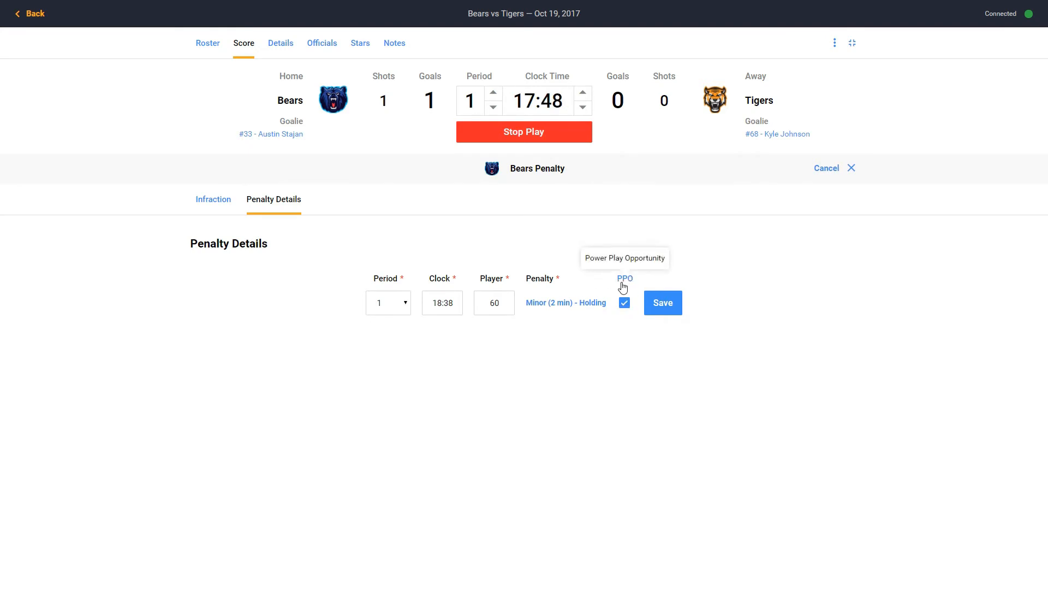
{"action": "left_click", "coordinate": [666, 307]}
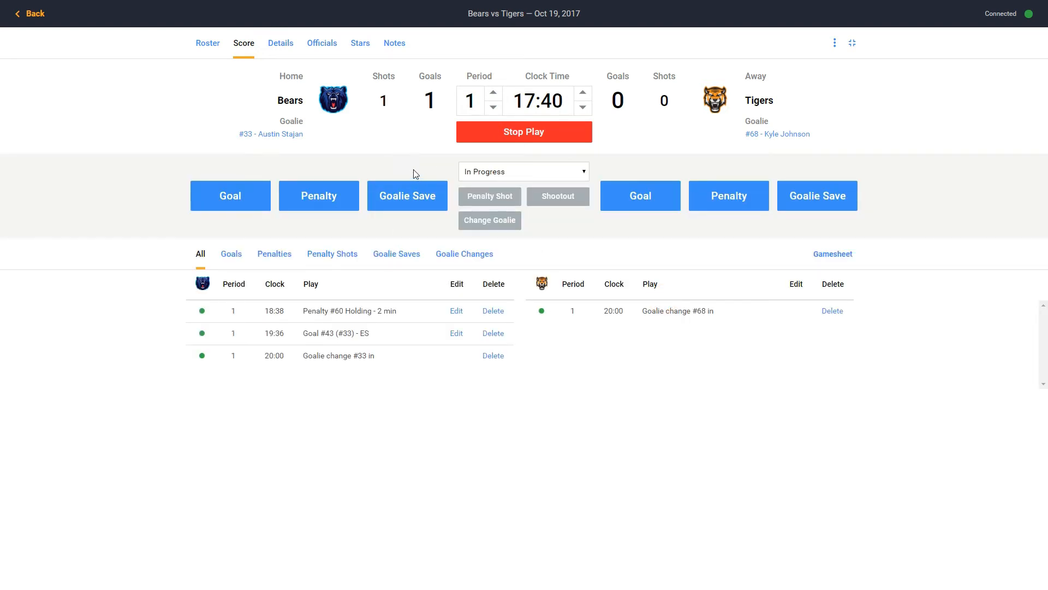
Step: Record seven goalie saves for the Bears and check them in the play list
{"action": "left_click", "coordinate": [413, 199]}
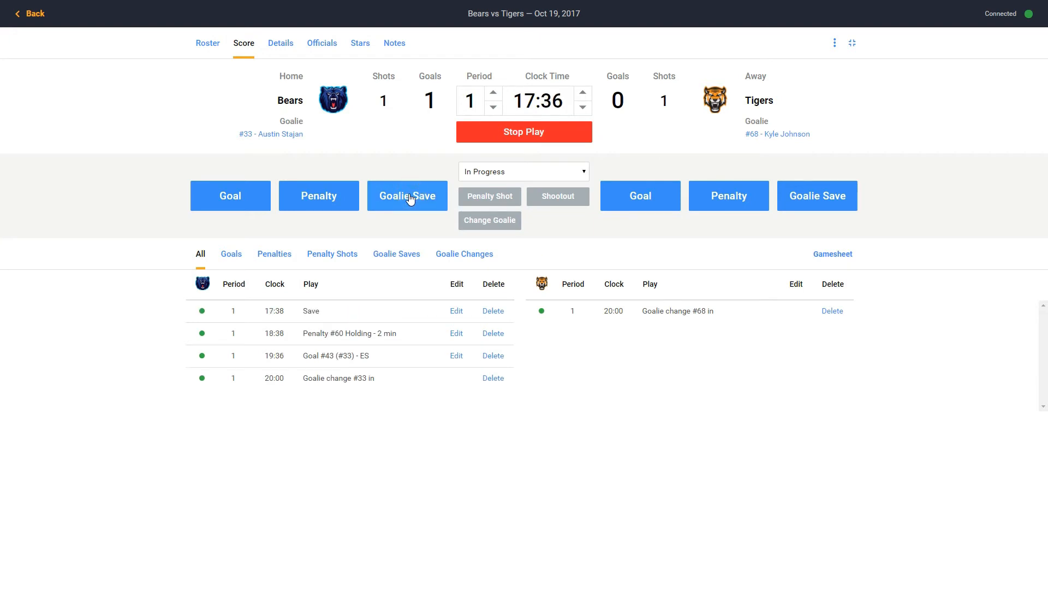
{"action": "left_click", "coordinate": [410, 199]}
{"action": "left_click", "coordinate": [410, 198]}
{"action": "left_click", "coordinate": [411, 199]}
{"action": "left_click", "coordinate": [410, 199]}
{"action": "left_click", "coordinate": [410, 200]}
{"action": "left_click", "coordinate": [410, 200]}
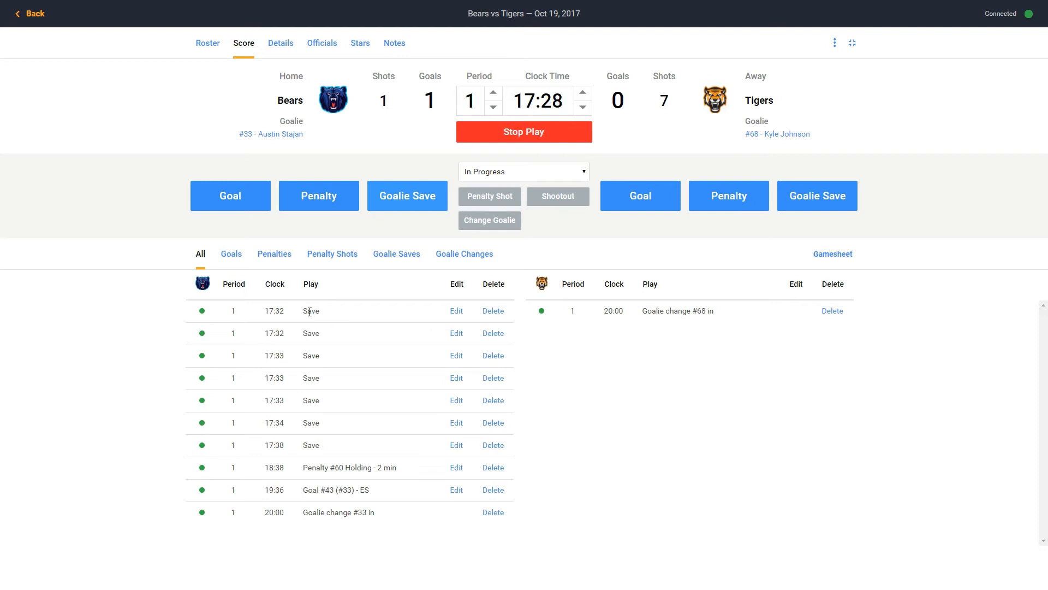
{"action": "left_click_drag", "start_coordinate": [308, 310], "coordinate": [319, 376]}
{"action": "left_click", "coordinate": [318, 376]}
Step: Record four goalie saves for the Tigers
{"action": "left_click", "coordinate": [821, 198]}
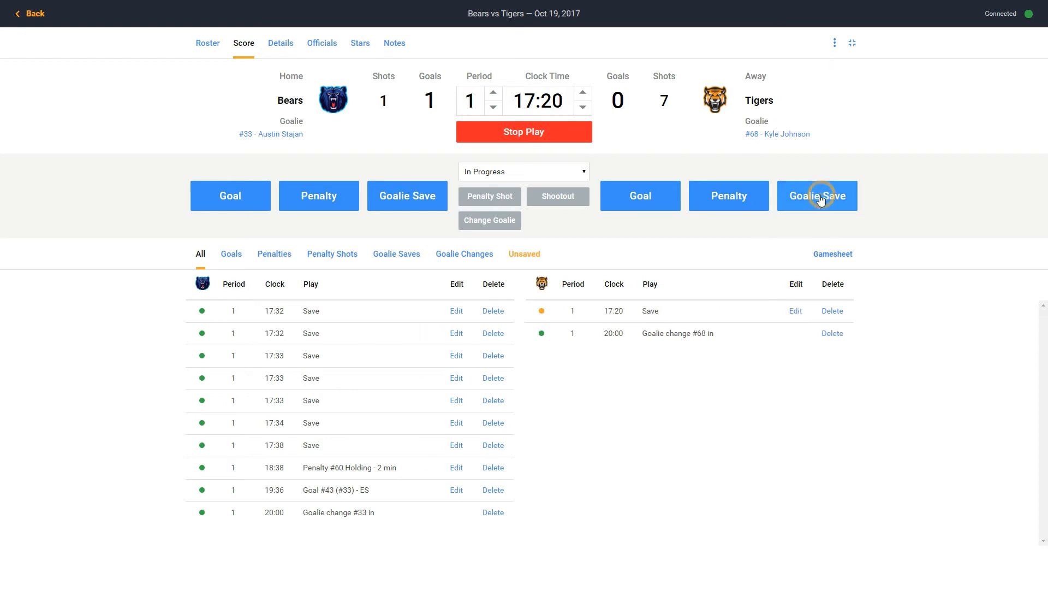
{"action": "left_click", "coordinate": [821, 198]}
{"action": "left_click", "coordinate": [821, 199]}
{"action": "left_click", "coordinate": [821, 199]}
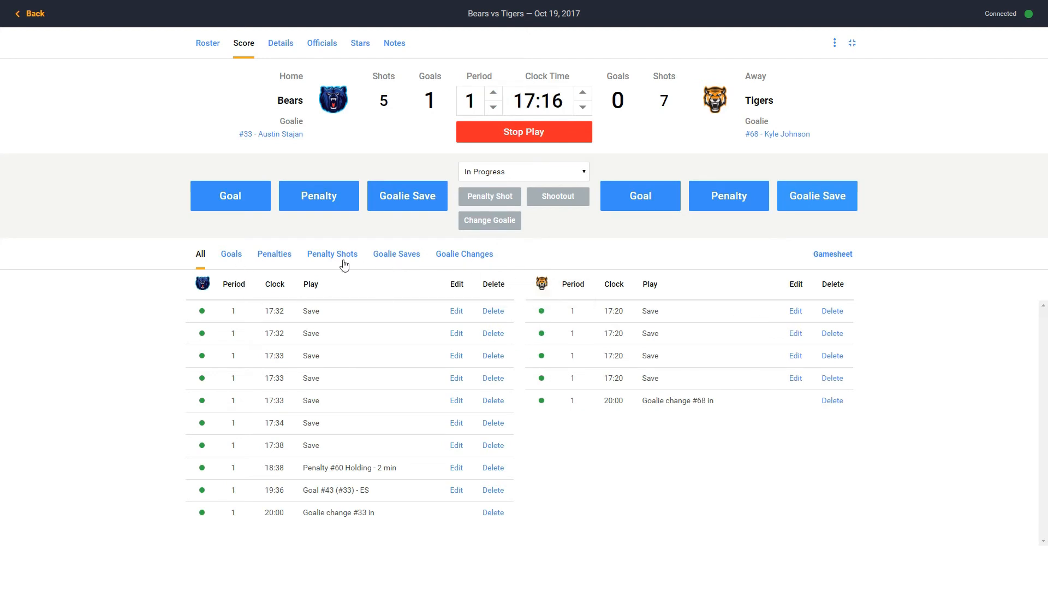
Step: Review the recorded plays by goals, penalties, penalty shots, goalie saves and goalie changes, and return to all plays
{"action": "left_click", "coordinate": [232, 260]}
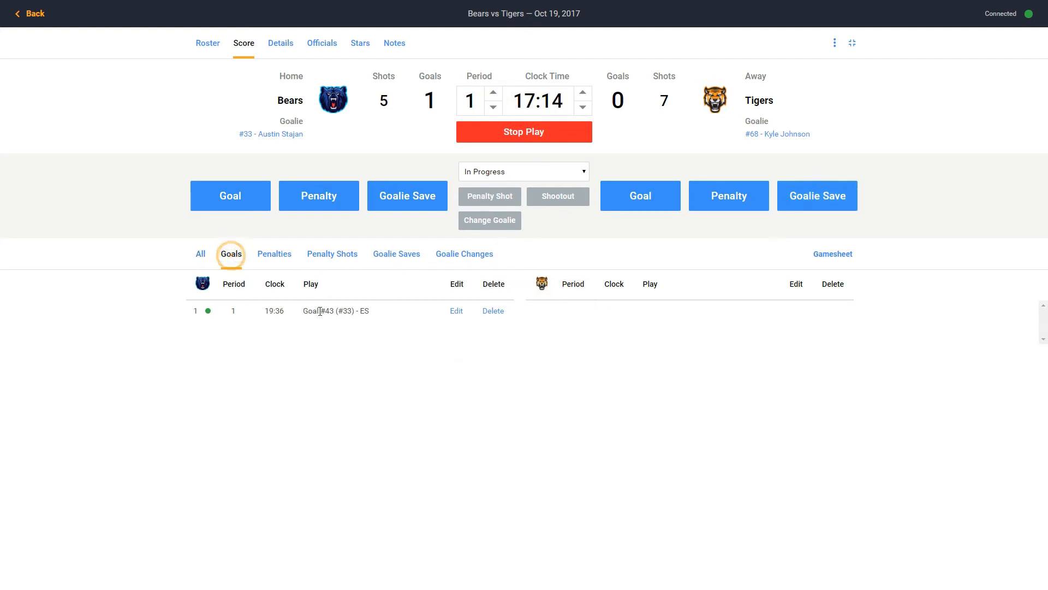
{"action": "left_click", "coordinate": [275, 261]}
{"action": "left_click", "coordinate": [329, 258]}
{"action": "left_click", "coordinate": [398, 258]}
{"action": "left_click", "coordinate": [464, 255]}
{"action": "left_click", "coordinate": [231, 256]}
{"action": "left_click", "coordinate": [201, 255]}
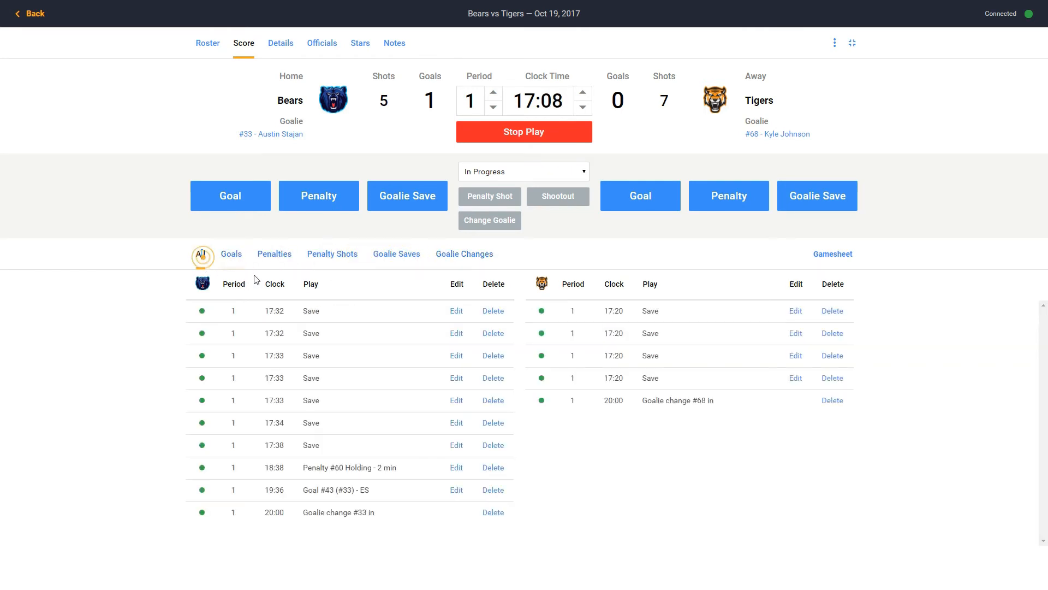
{"action": "left_click", "coordinate": [132, 300]}
Step: Edit the Bears goal to add player 77 as the second assist and save it
{"action": "left_click", "coordinate": [456, 490]}
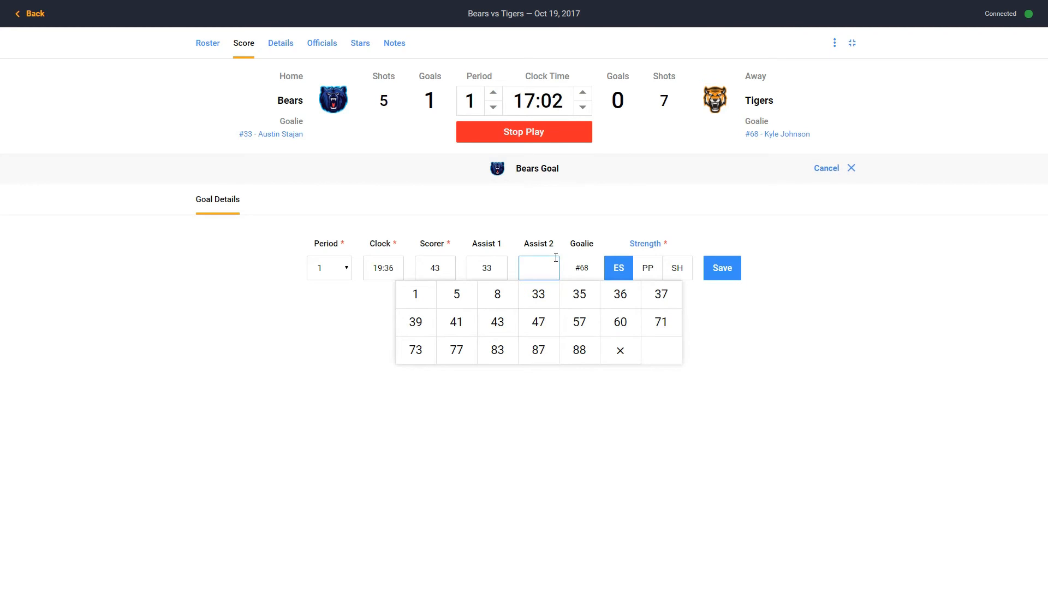
{"action": "left_click", "coordinate": [465, 354]}
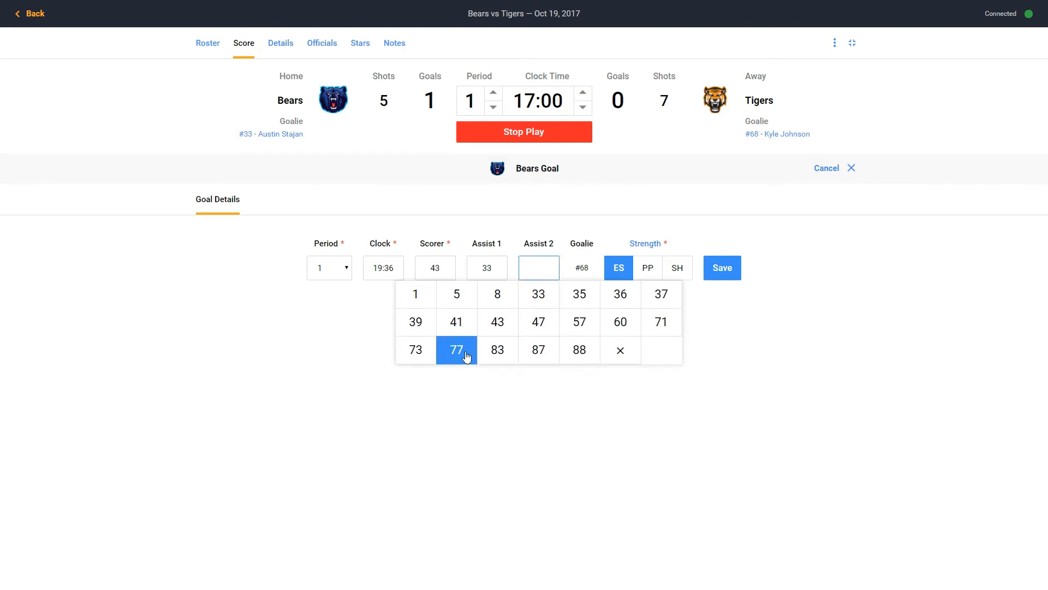
{"action": "left_click", "coordinate": [723, 269]}
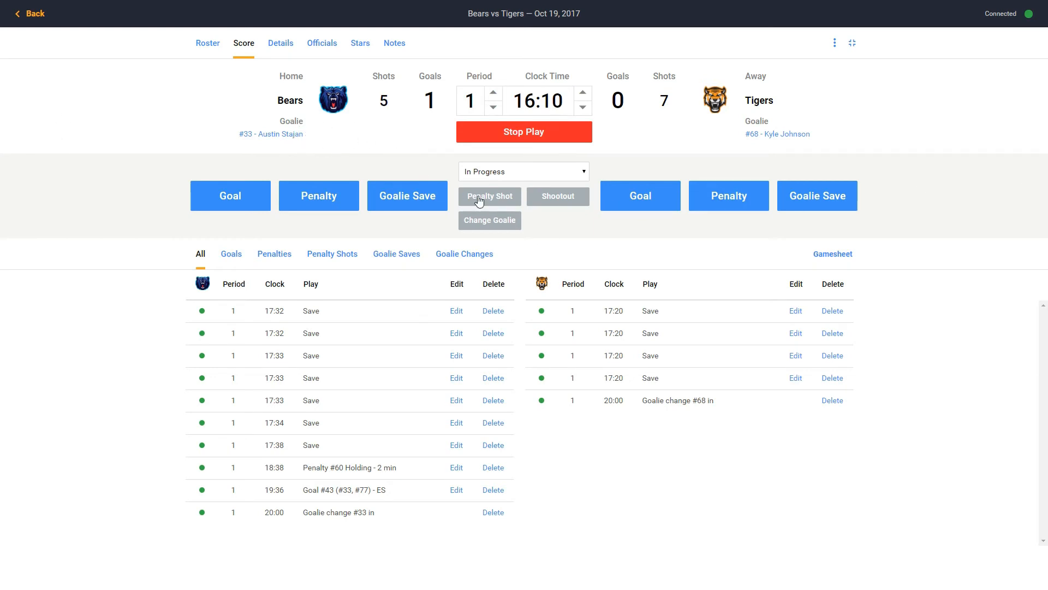
{"action": "left_click", "coordinate": [498, 227]}
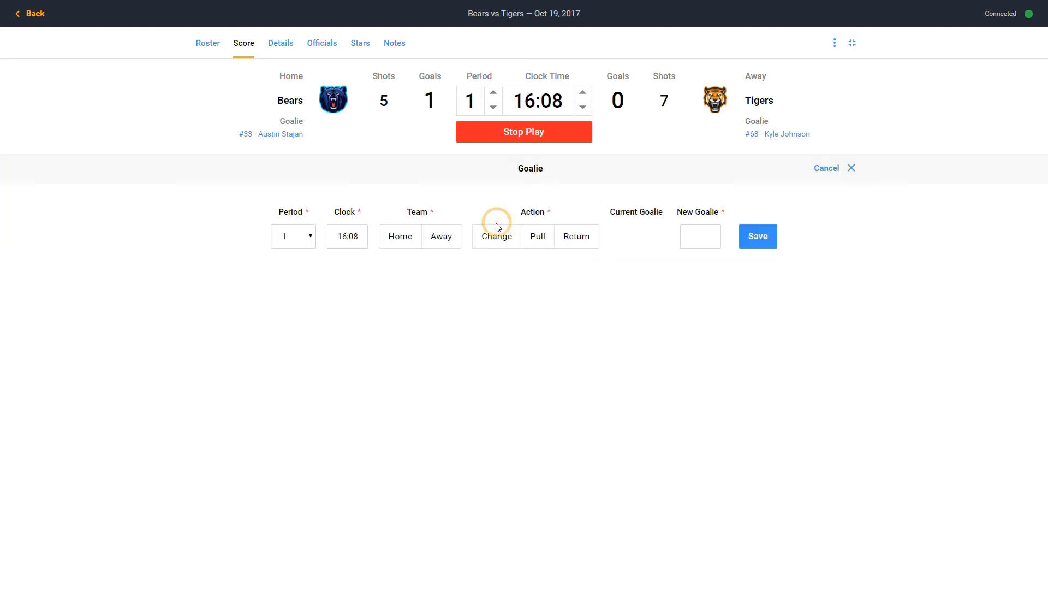
{"action": "left_click", "coordinate": [402, 240]}
{"action": "left_click", "coordinate": [538, 237]}
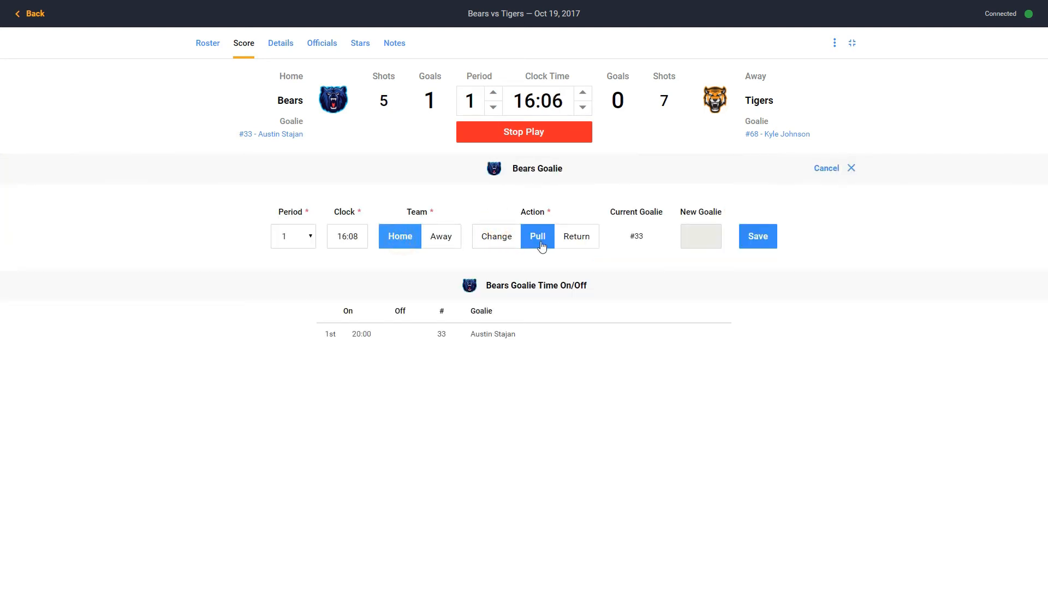
{"action": "left_click", "coordinate": [833, 167]}
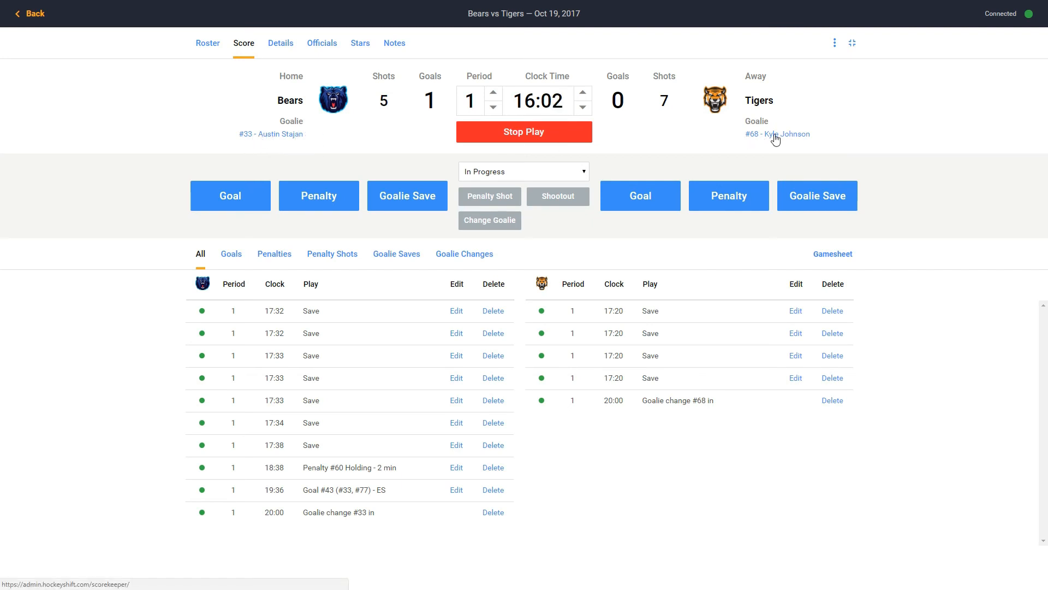
Step: Record the Bears goalie being pulled for an empty net at 16:00 and goalie 33 returning at 15:45
{"action": "left_click", "coordinate": [275, 136]}
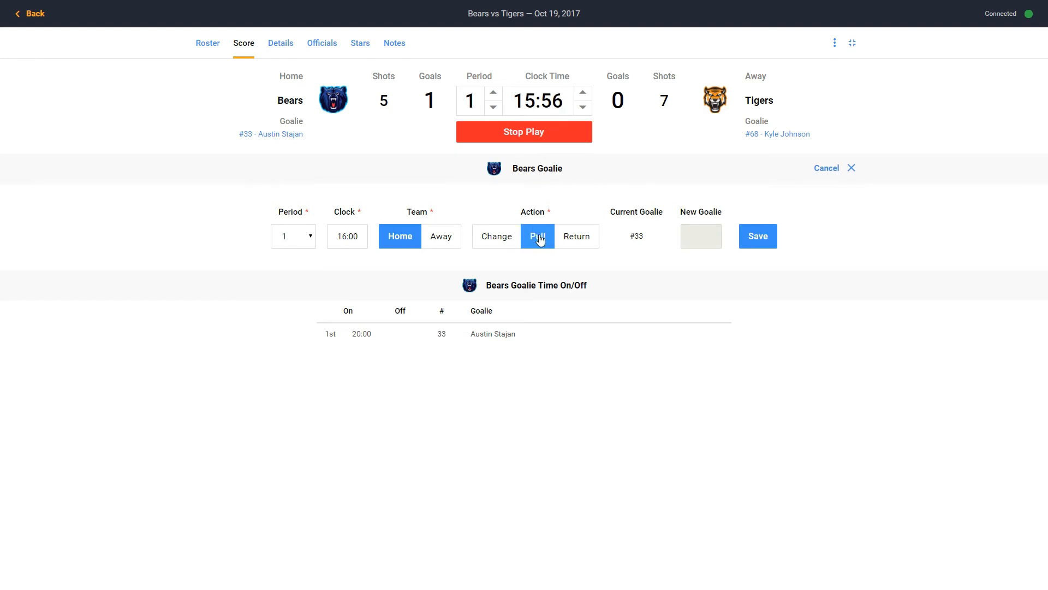
{"action": "left_click", "coordinate": [496, 238]}
{"action": "left_click", "coordinate": [535, 237]}
{"action": "left_click", "coordinate": [763, 244]}
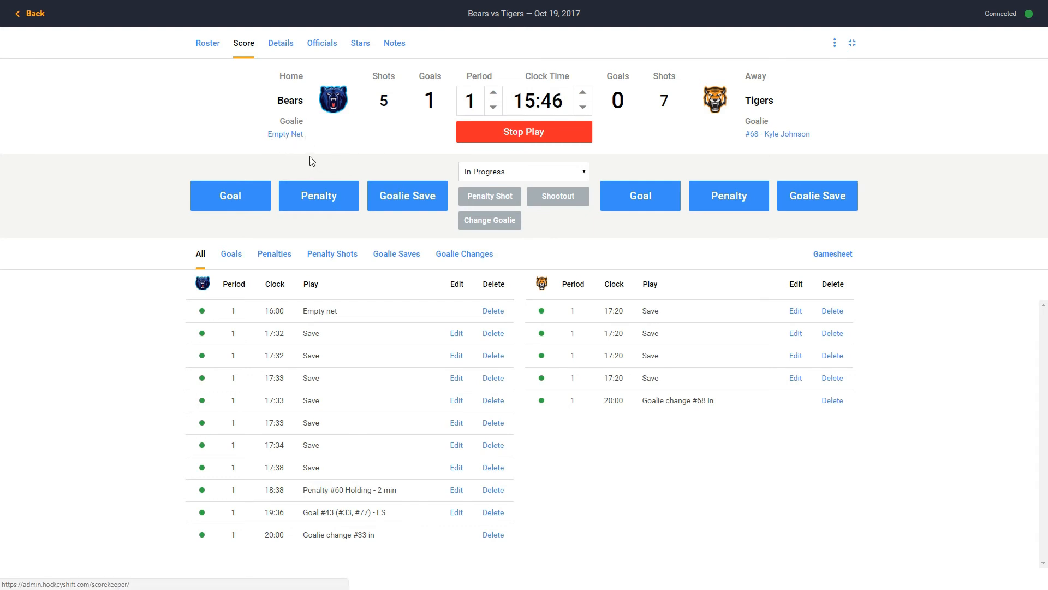
{"action": "left_click", "coordinate": [285, 135]}
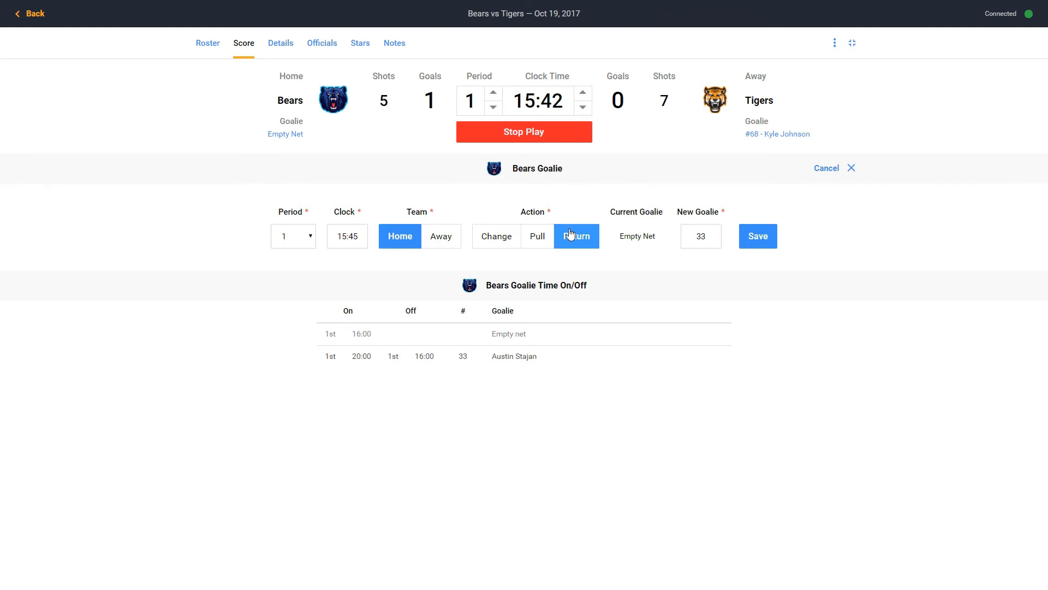
{"action": "left_click", "coordinate": [756, 239]}
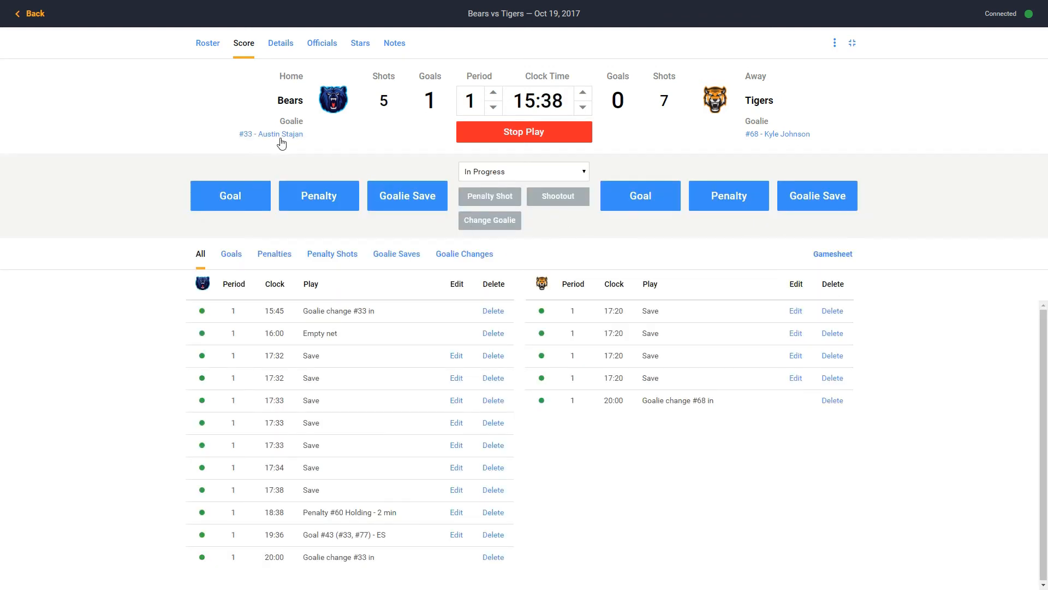
Step: Record a penalty shot at 15:34 for the home Bears, taken by player 73 and scored at even strength
{"action": "left_click", "coordinate": [491, 199]}
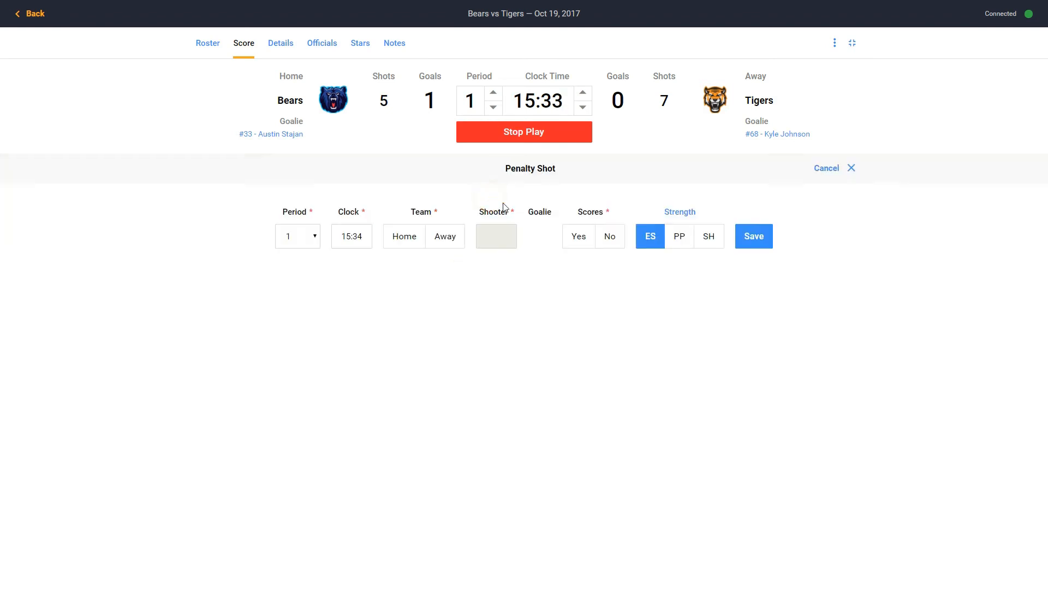
{"action": "left_click", "coordinate": [407, 240]}
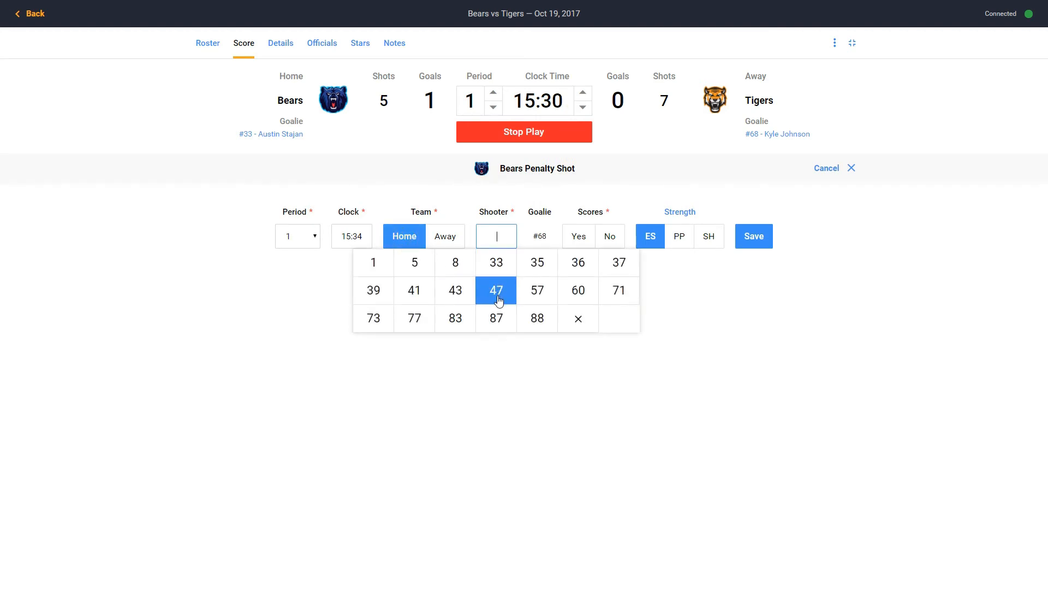
{"action": "left_click", "coordinate": [372, 316]}
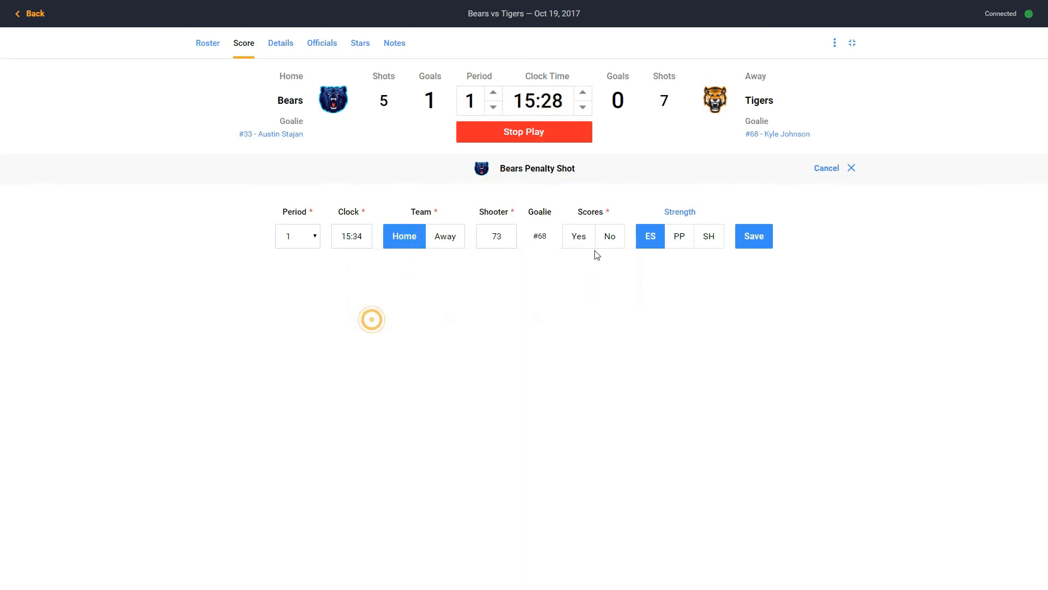
{"action": "left_click", "coordinate": [578, 237]}
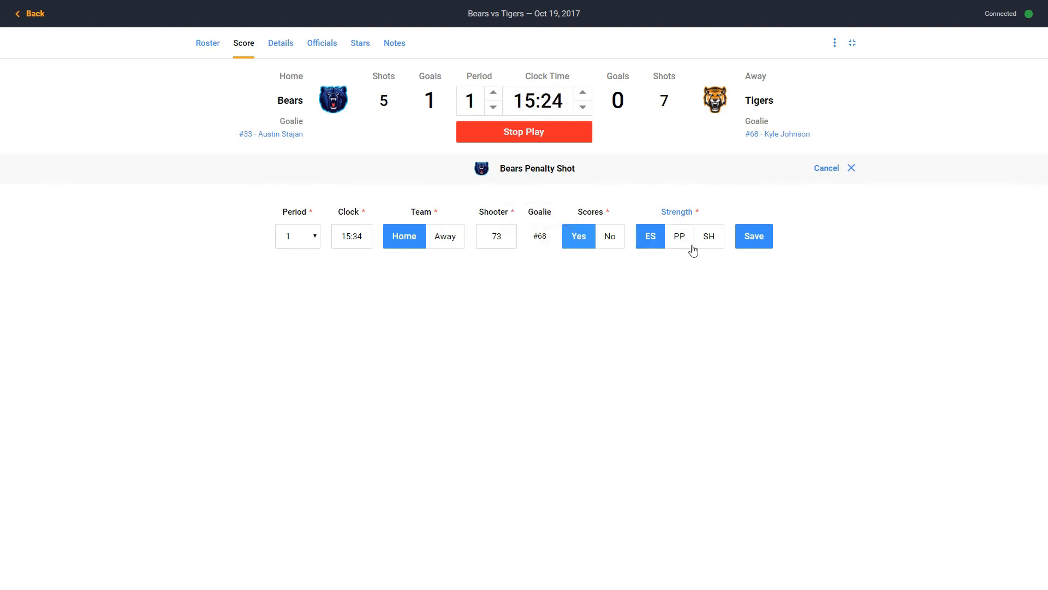
{"action": "left_click", "coordinate": [754, 239]}
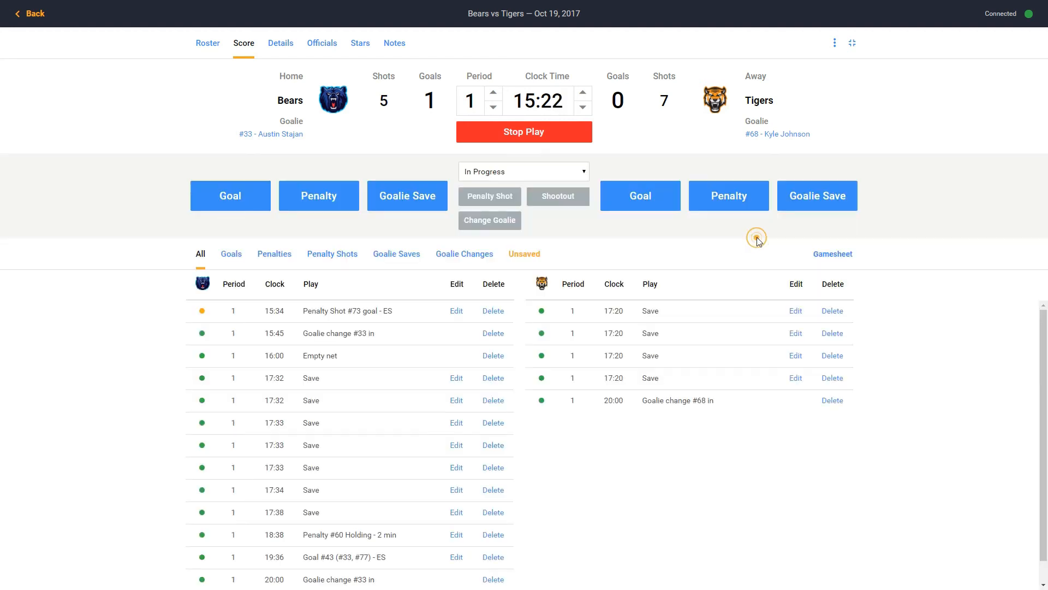
{"action": "left_click", "coordinate": [427, 100]}
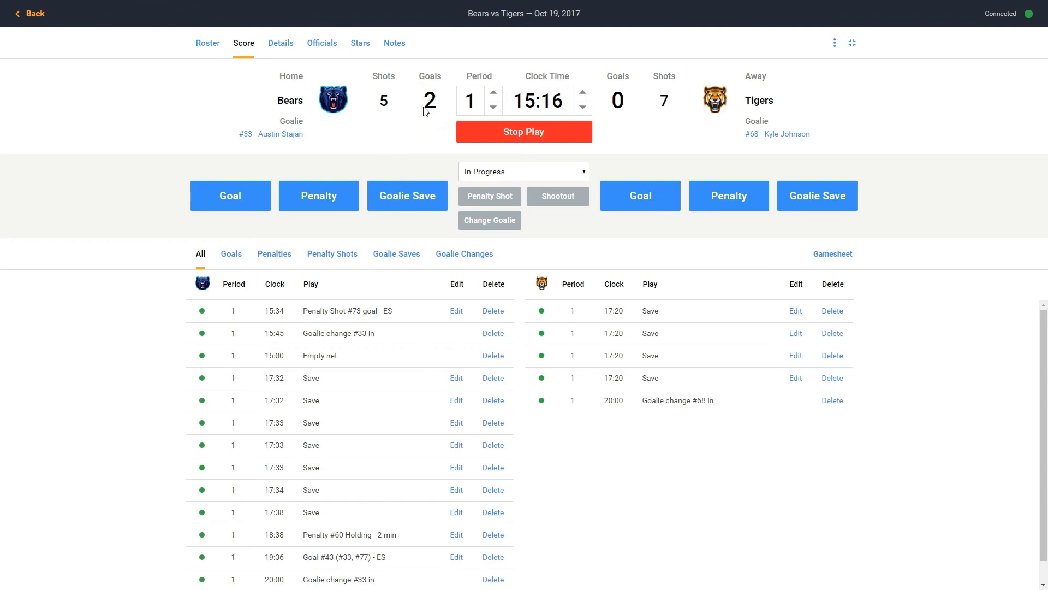
Step: Record shootout round 1 for the home team with shooter 57 scoring against goalie 68
{"action": "left_click", "coordinate": [560, 197]}
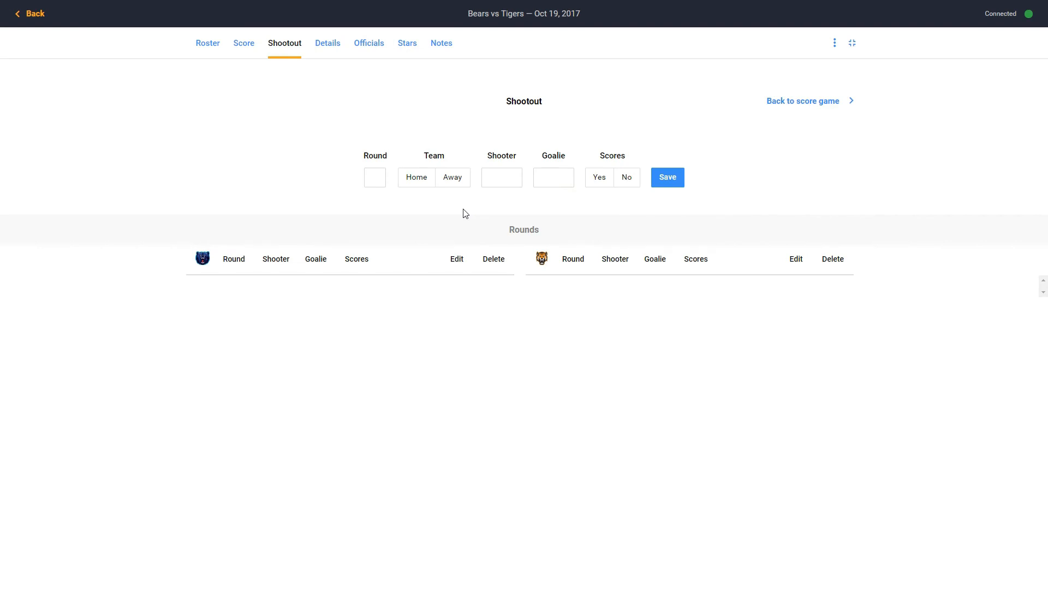
{"action": "left_click", "coordinate": [382, 177]}
{"action": "type", "text": "1"}
{"action": "left_click", "coordinate": [415, 181]}
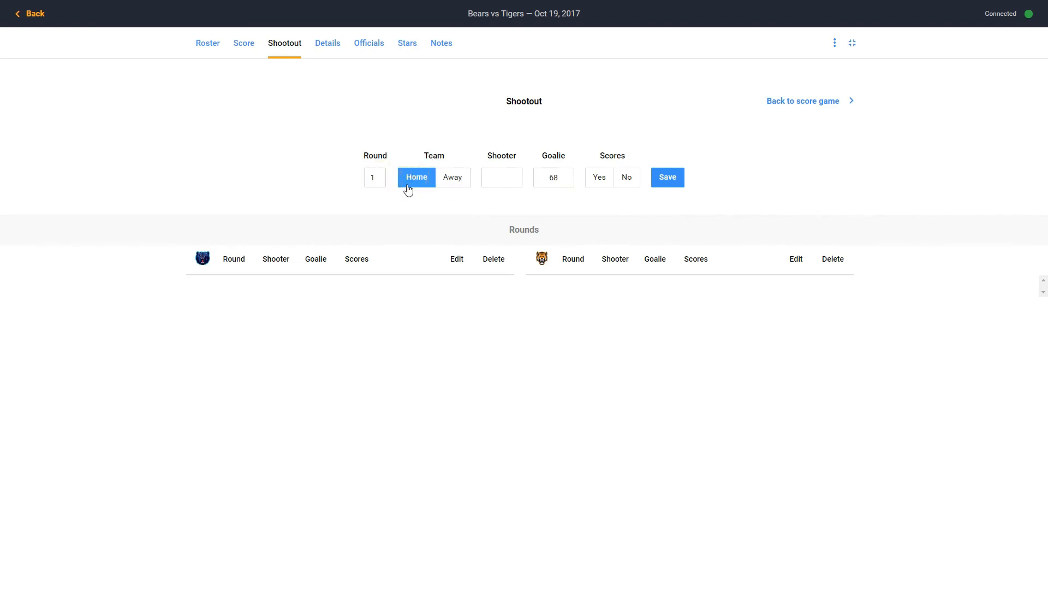
{"action": "left_click", "coordinate": [508, 178]}
{"action": "left_click", "coordinate": [539, 227]}
{"action": "left_click", "coordinate": [606, 183]}
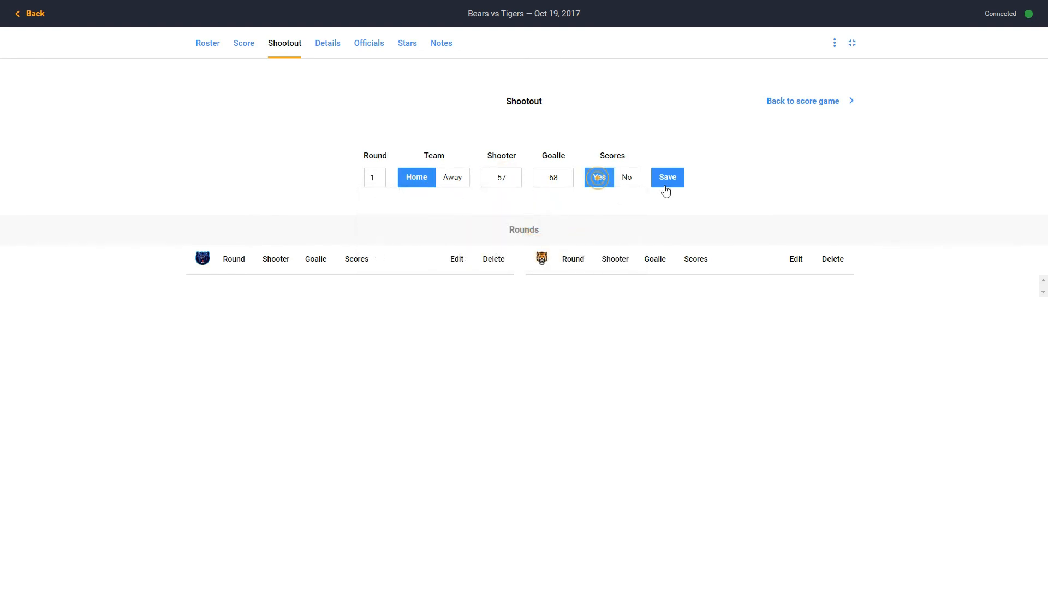
{"action": "left_click", "coordinate": [666, 186]}
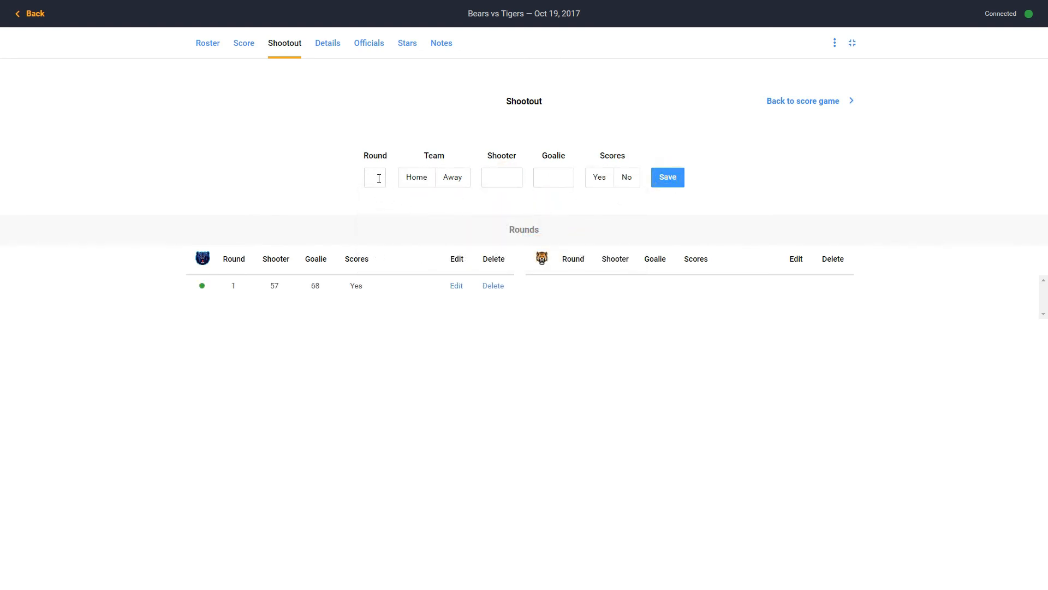
Step: Record shootout round 1 for the away team with shooter 58 not scoring against goalie 33, and return to game scoring
{"action": "type", "text": "1"}
{"action": "left_click", "coordinate": [452, 177]}
{"action": "left_click", "coordinate": [503, 177]}
{"action": "left_click", "coordinate": [486, 209]}
{"action": "left_click", "coordinate": [625, 180]}
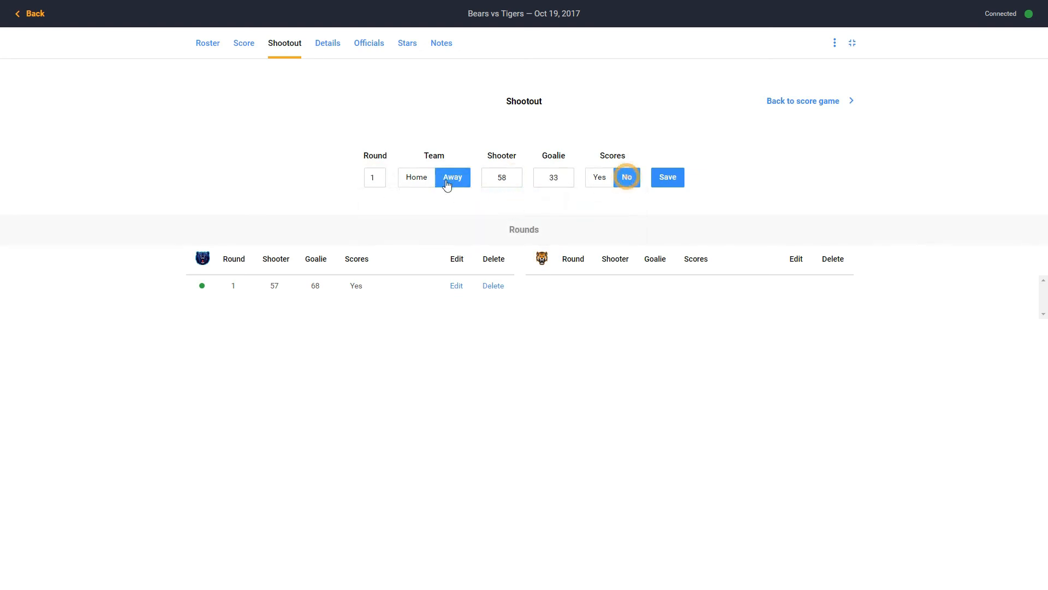
{"action": "left_click", "coordinate": [675, 180]}
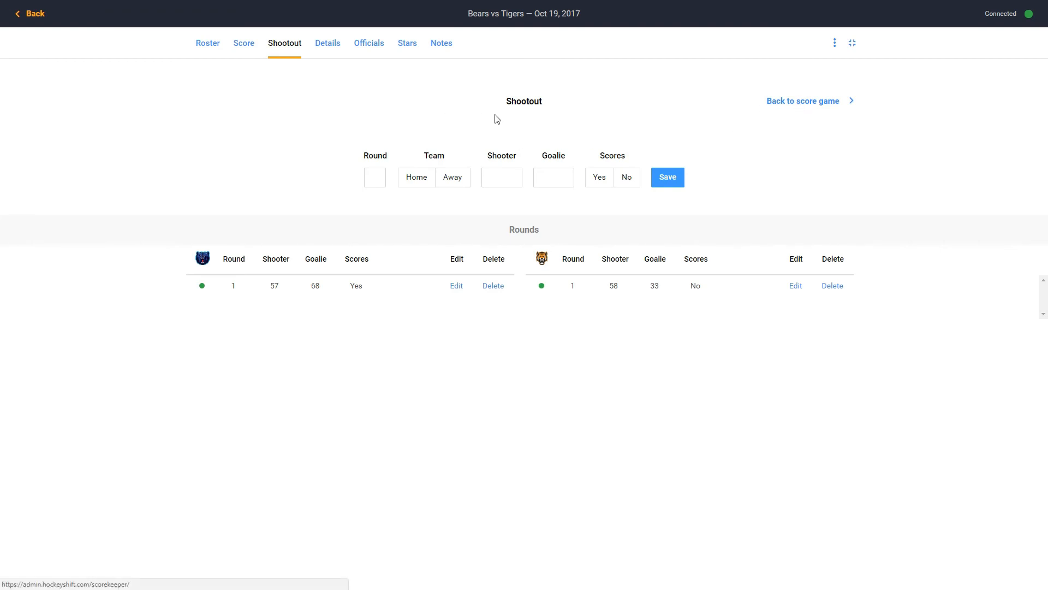
{"action": "left_click", "coordinate": [795, 103]}
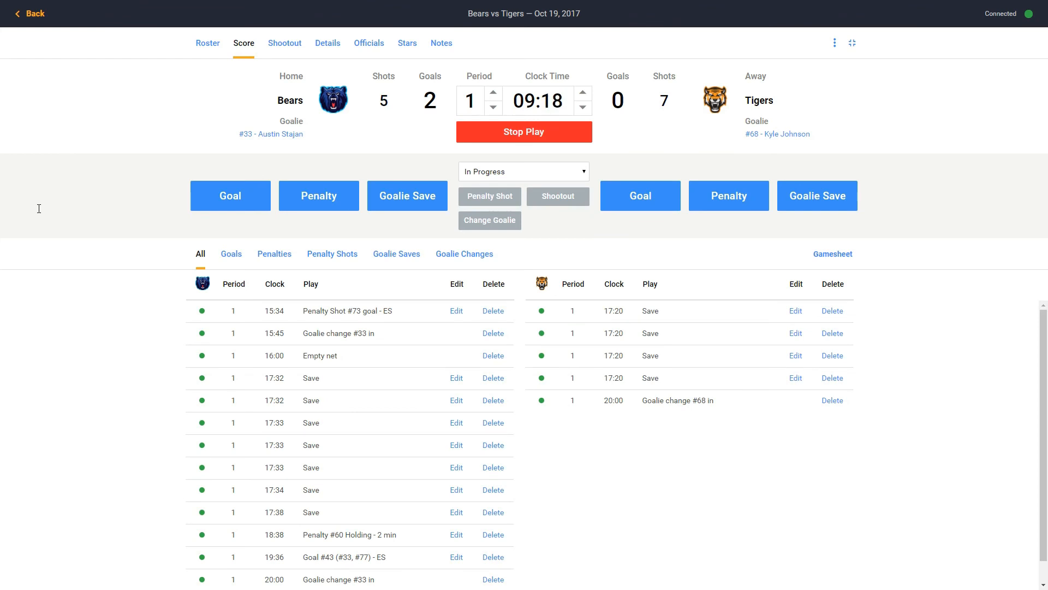
Step: Swap the home and away sides of the scoring view and swap them back
{"action": "left_click", "coordinate": [834, 42]}
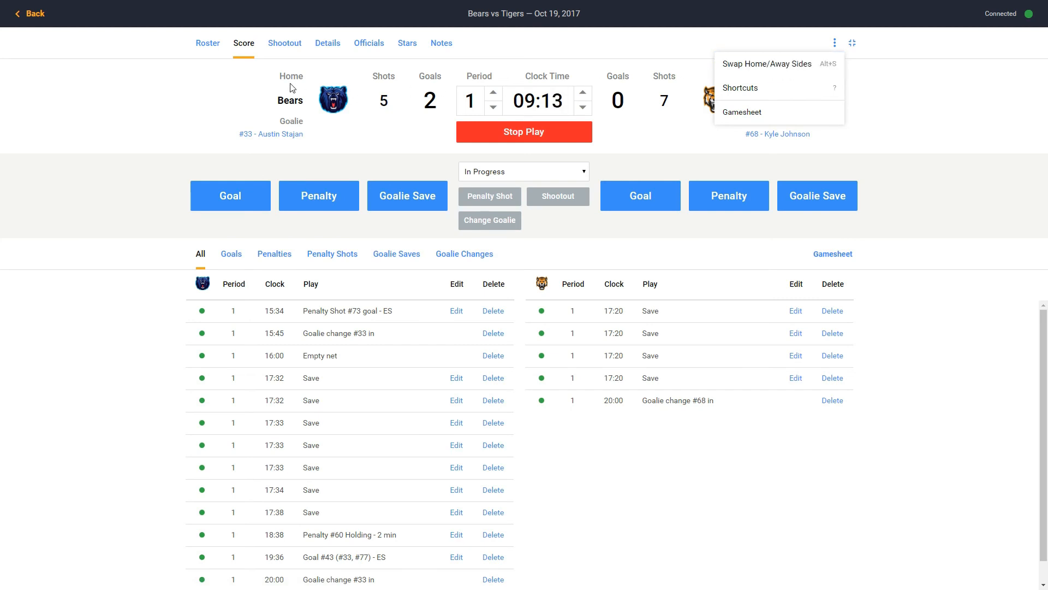
{"action": "left_click", "coordinate": [745, 65]}
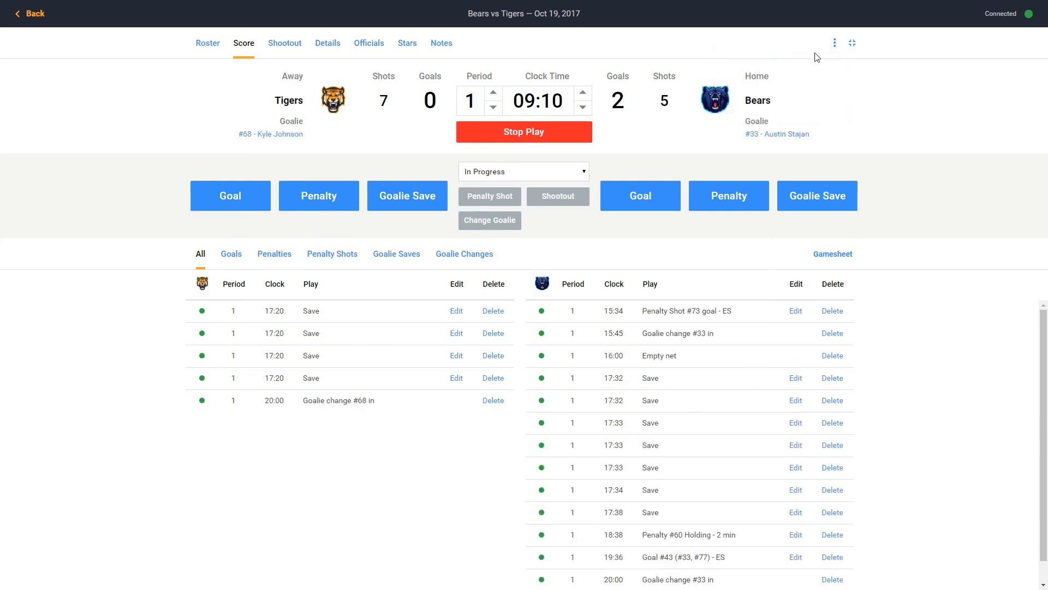
{"action": "left_click", "coordinate": [834, 42]}
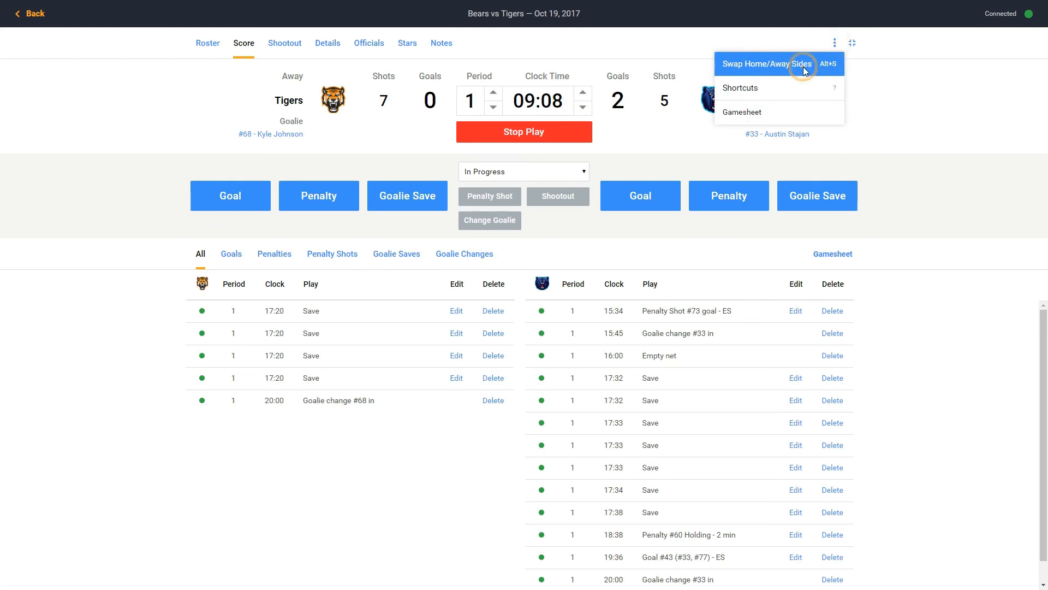
{"action": "left_click", "coordinate": [804, 66]}
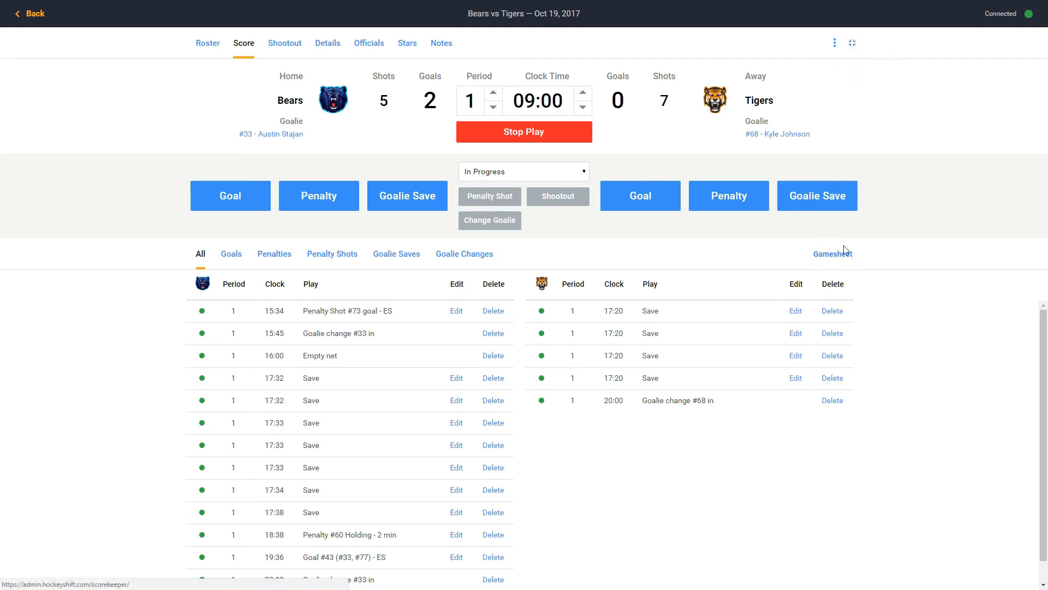
{"action": "left_click", "coordinate": [834, 47]}
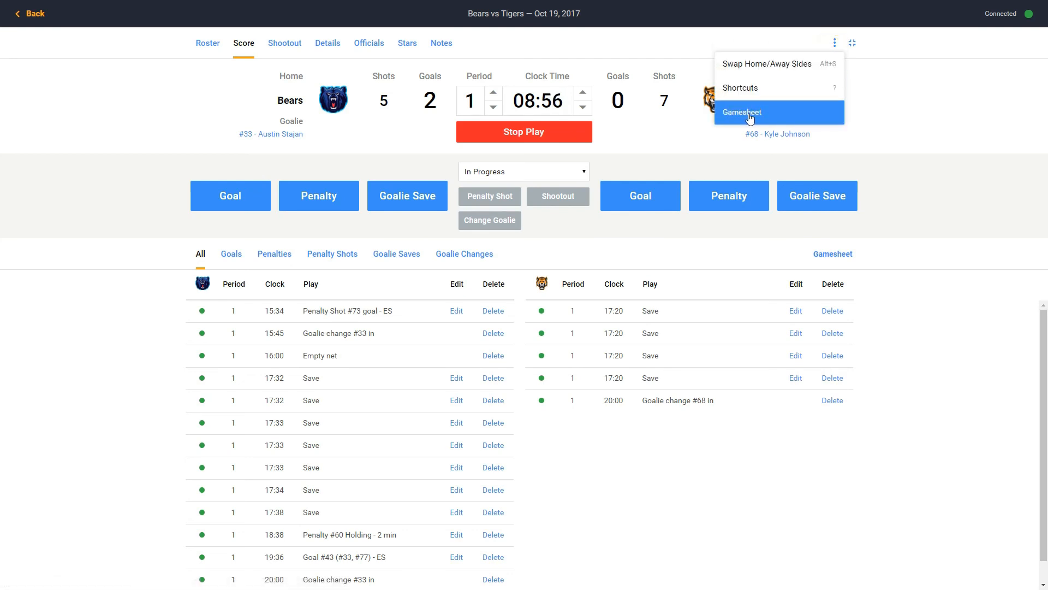
{"action": "left_click", "coordinate": [897, 155]}
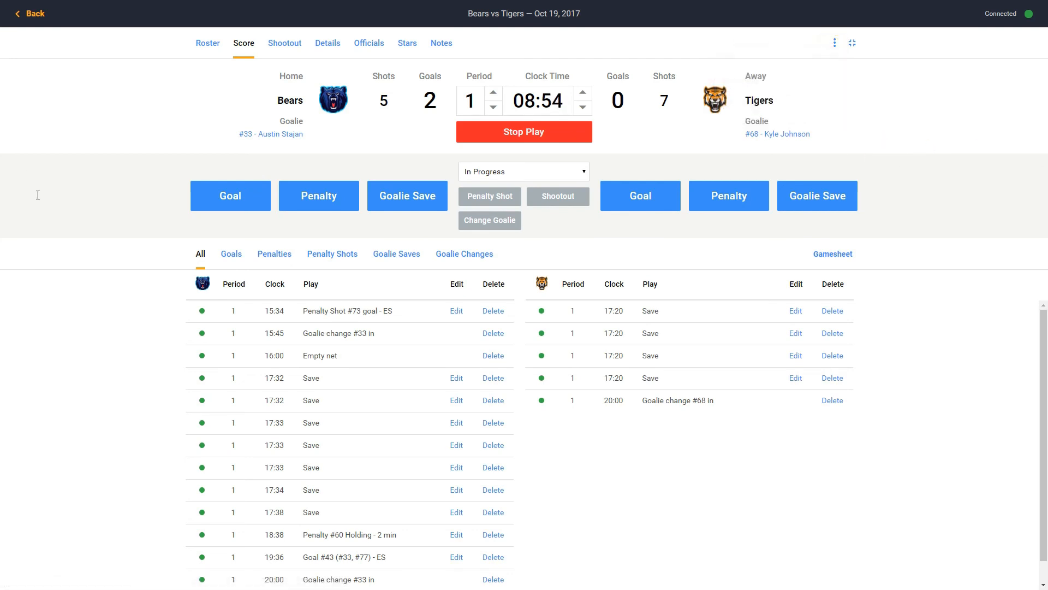
{"action": "left_click", "coordinate": [834, 46]}
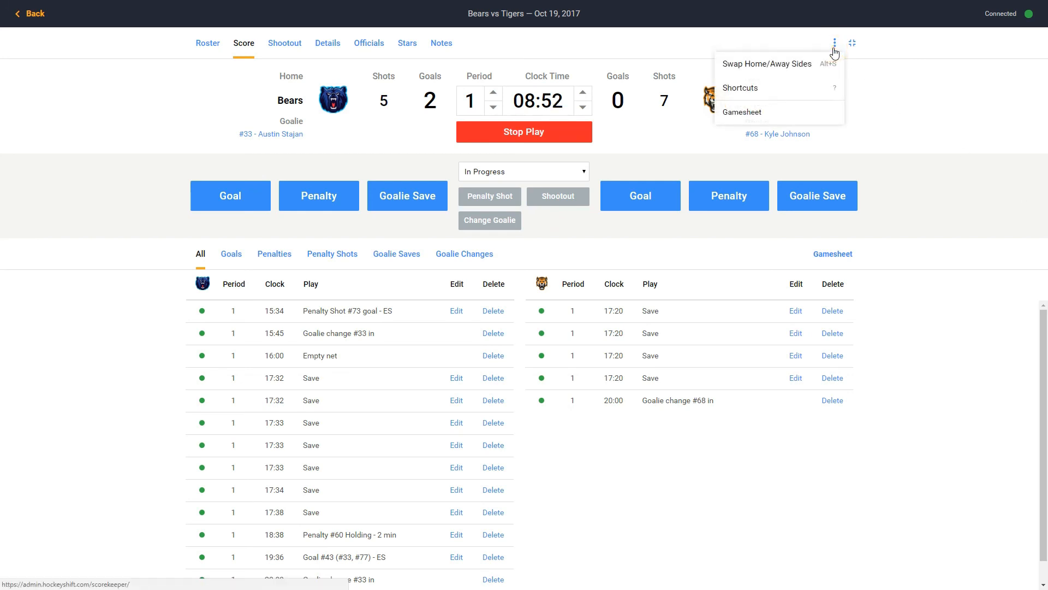
{"action": "left_click", "coordinate": [834, 45]}
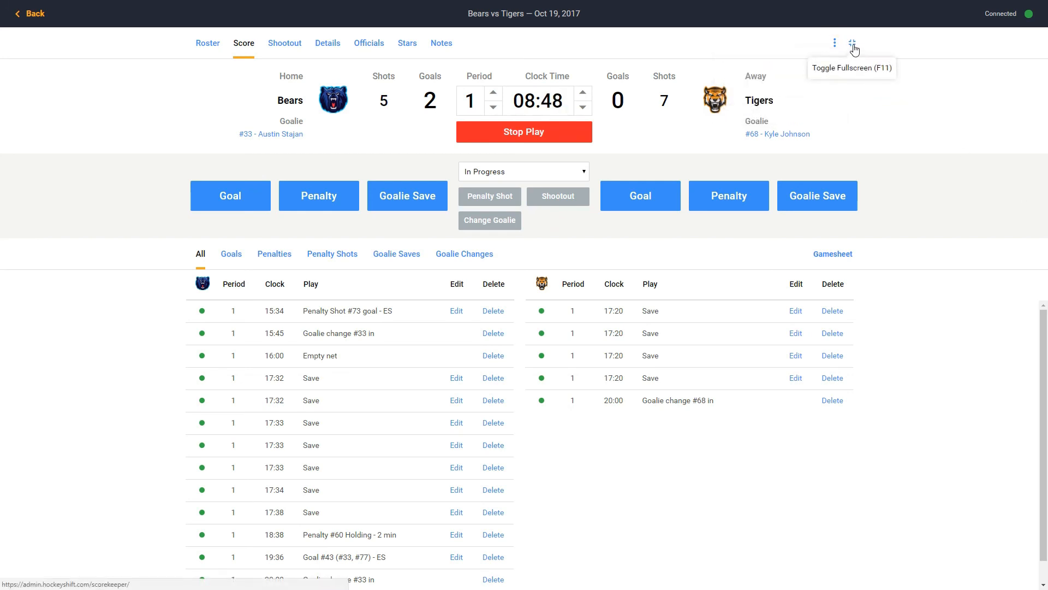
{"action": "left_click", "coordinate": [854, 43]}
Step: Set the facility to City Arena in the game details
{"action": "left_click", "coordinate": [328, 45]}
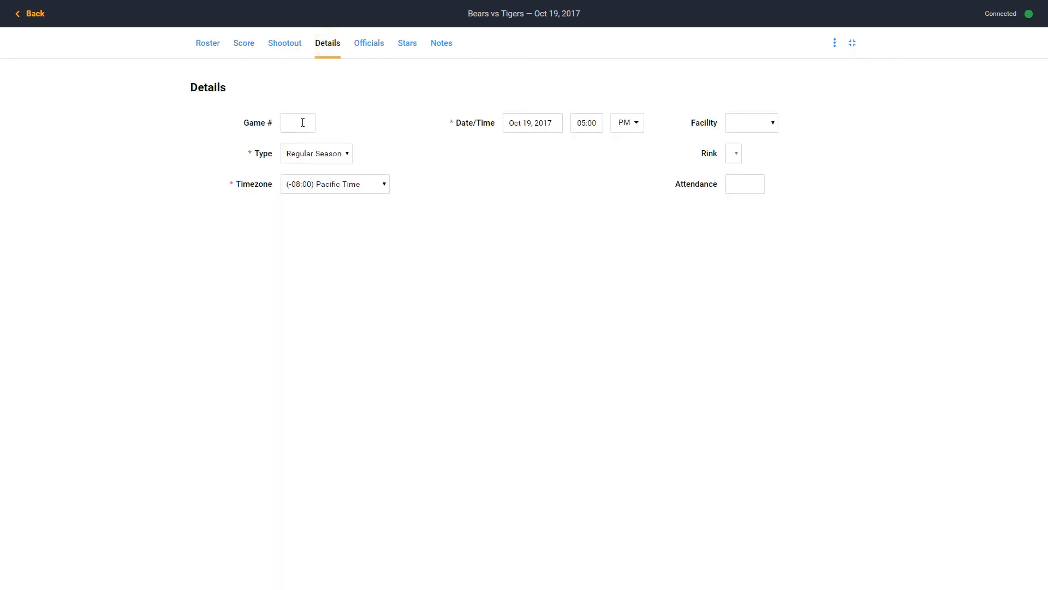
{"action": "left_click", "coordinate": [306, 157]}
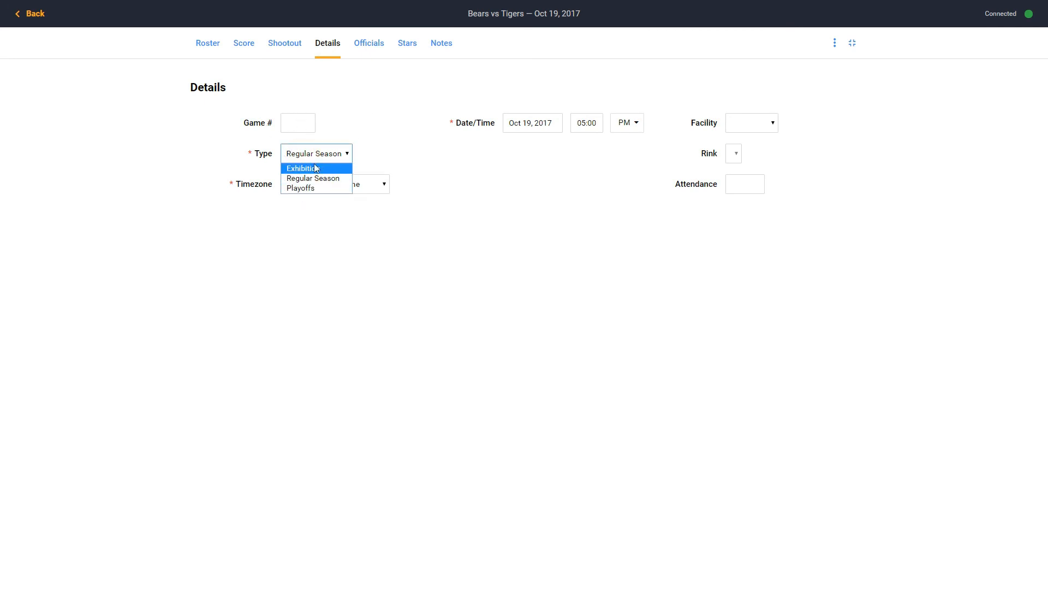
{"action": "left_click", "coordinate": [486, 180]}
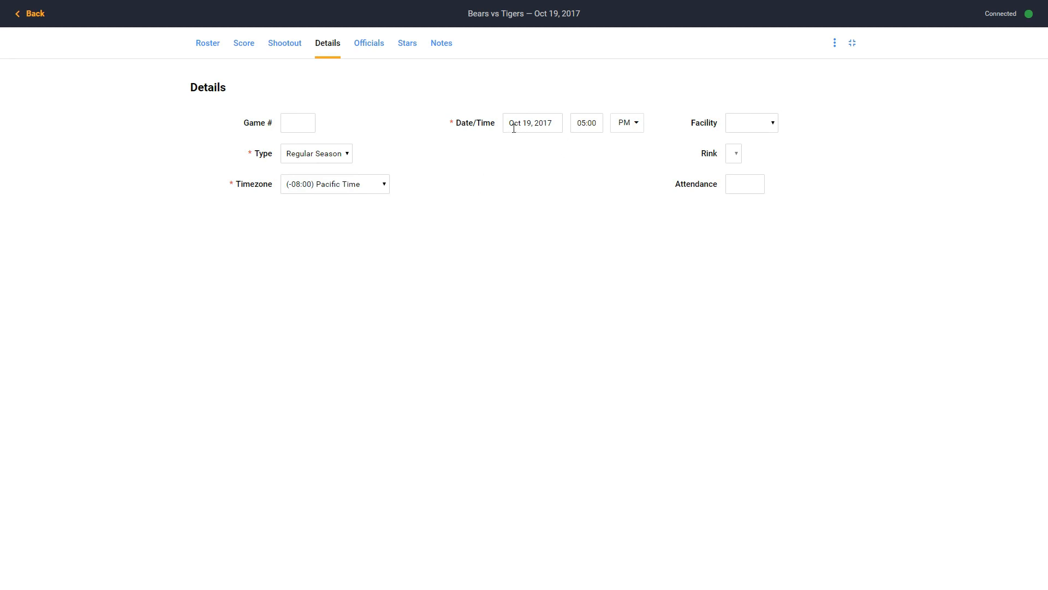
{"action": "left_click", "coordinate": [751, 126]}
{"action": "left_click", "coordinate": [746, 145]}
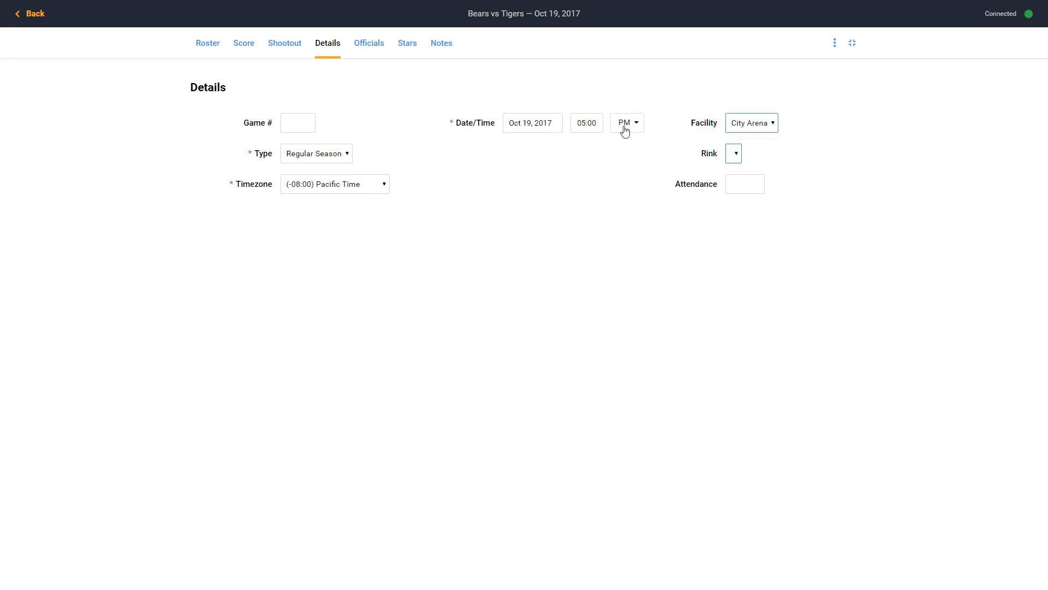
Step: Add an official of type Referee to the game, choosing the official's name from the available officials
{"action": "left_click", "coordinate": [364, 46]}
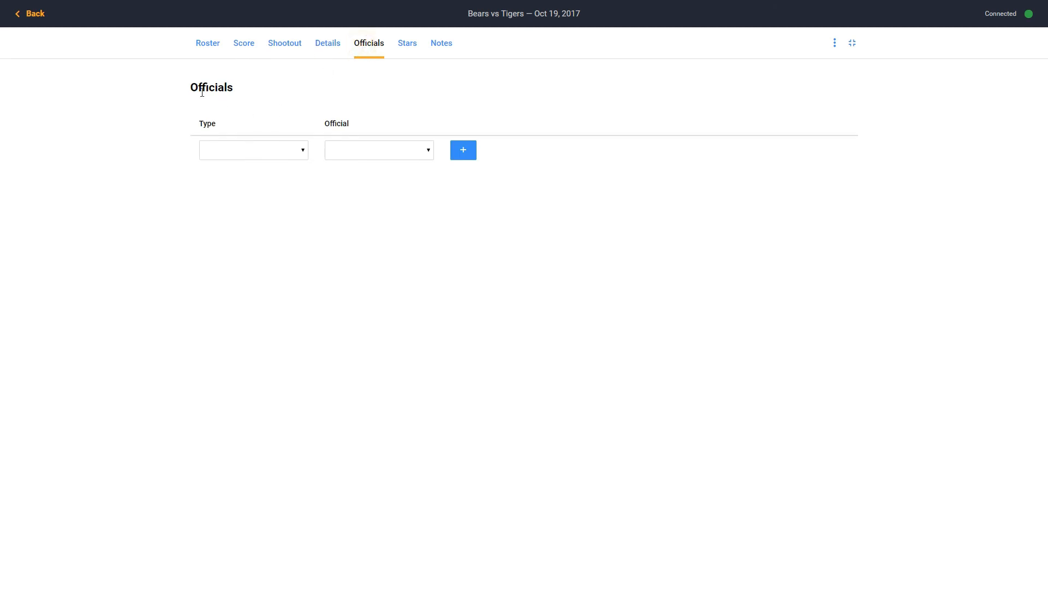
{"action": "left_click", "coordinate": [253, 152]}
{"action": "left_click", "coordinate": [241, 211]}
{"action": "left_click", "coordinate": [376, 155]}
{"action": "left_click", "coordinate": [358, 184]}
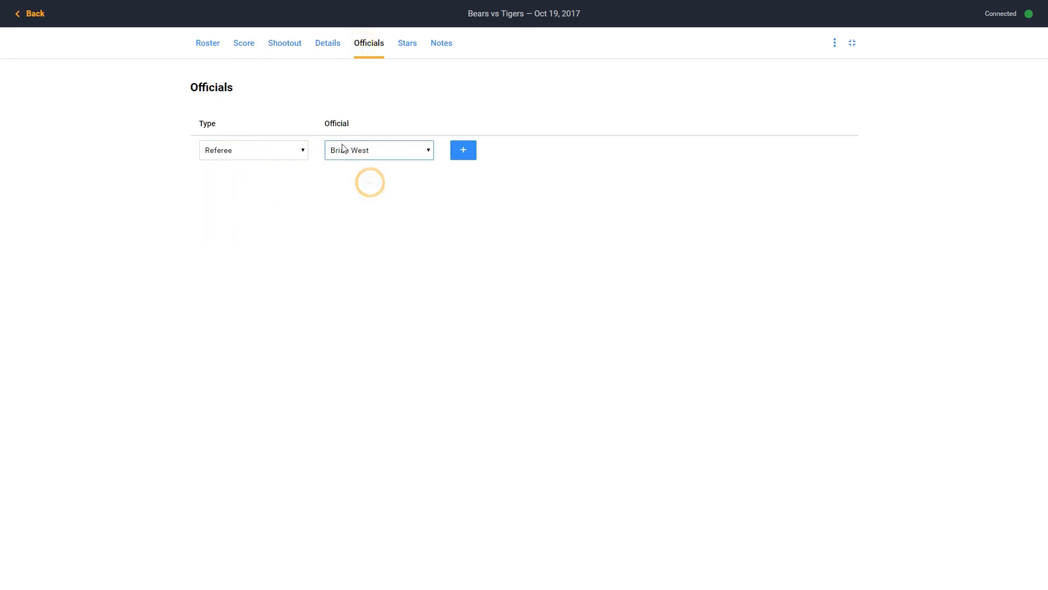
{"action": "left_click", "coordinate": [467, 153]}
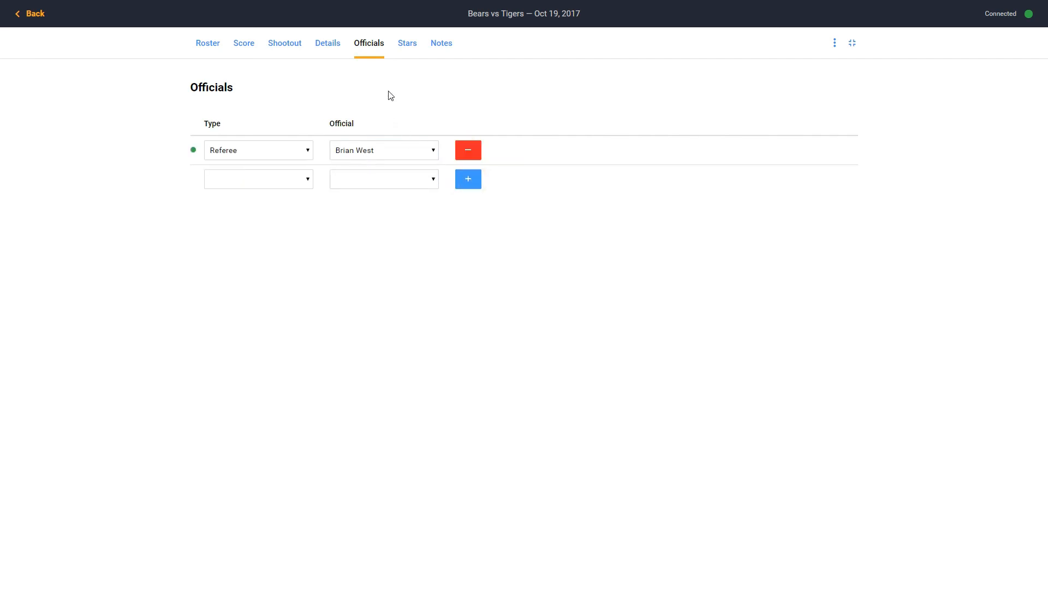
Step: Choose the game's three stars: Bears player 47 as first, player 8 as second and player 77 as third
{"action": "left_click", "coordinate": [407, 46]}
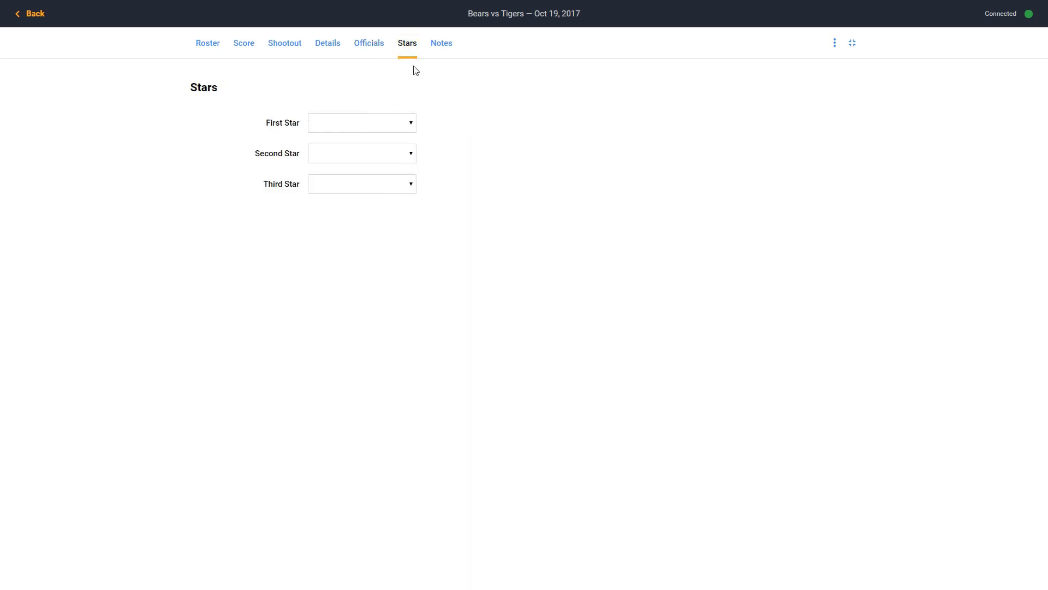
{"action": "left_click", "coordinate": [378, 128]}
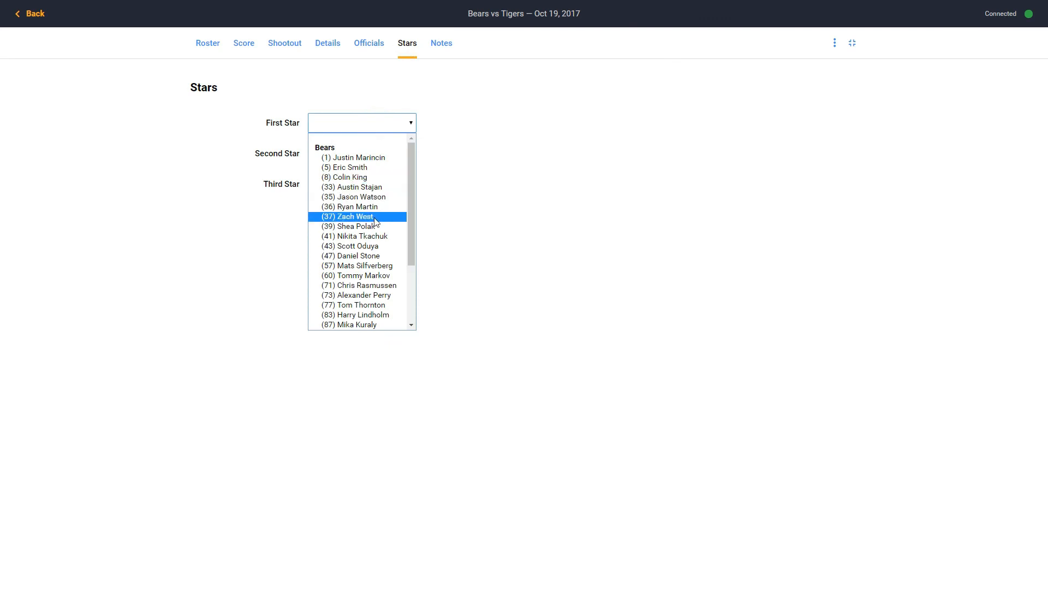
{"action": "left_click", "coordinate": [376, 255]}
{"action": "left_click", "coordinate": [363, 155]}
{"action": "left_click", "coordinate": [360, 204]}
{"action": "left_click", "coordinate": [352, 185]}
{"action": "left_click", "coordinate": [355, 363]}
{"action": "left_click", "coordinate": [533, 276]}
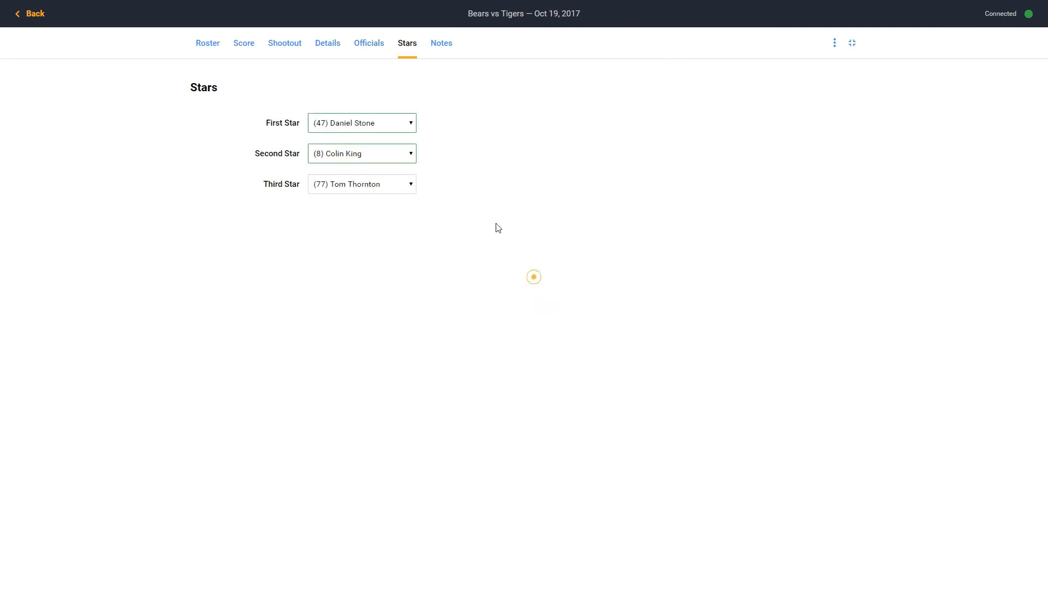
Step: View the public and private game notes, and return to game scoring
{"action": "left_click", "coordinate": [443, 44]}
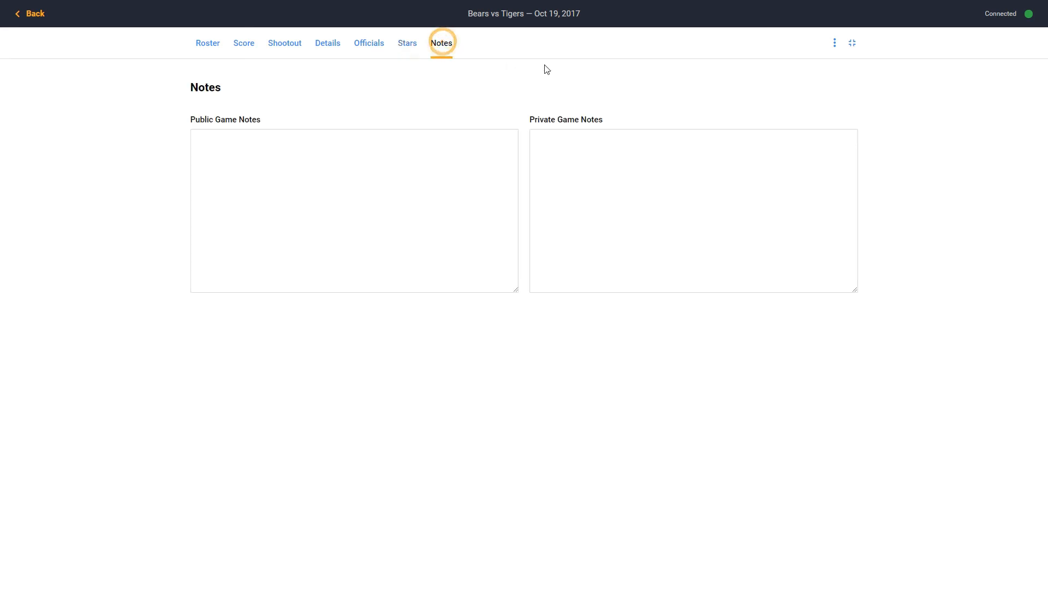
{"action": "left_click", "coordinate": [279, 178]}
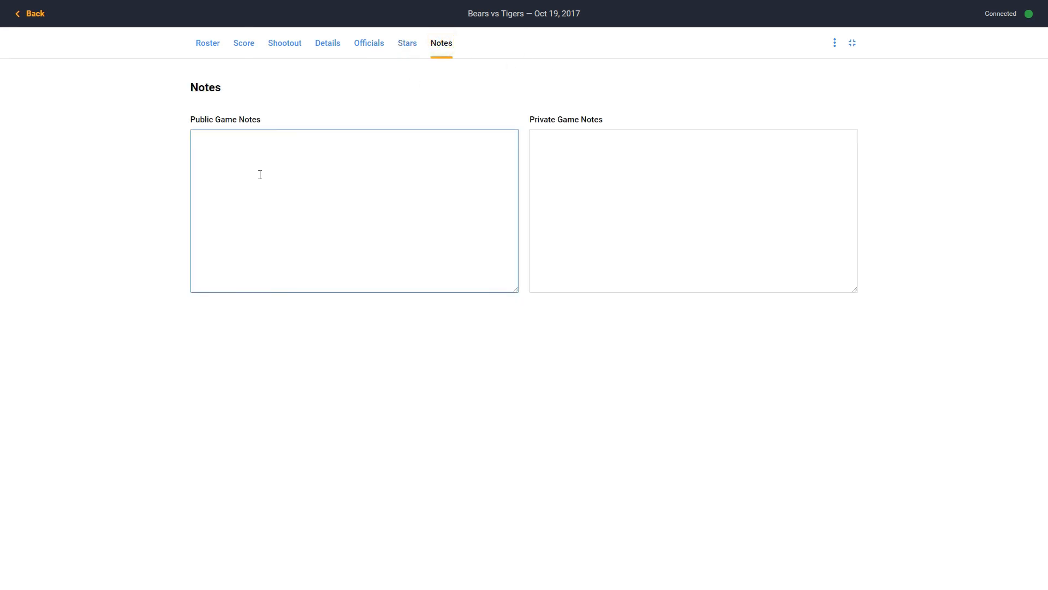
{"action": "left_click", "coordinate": [576, 177]}
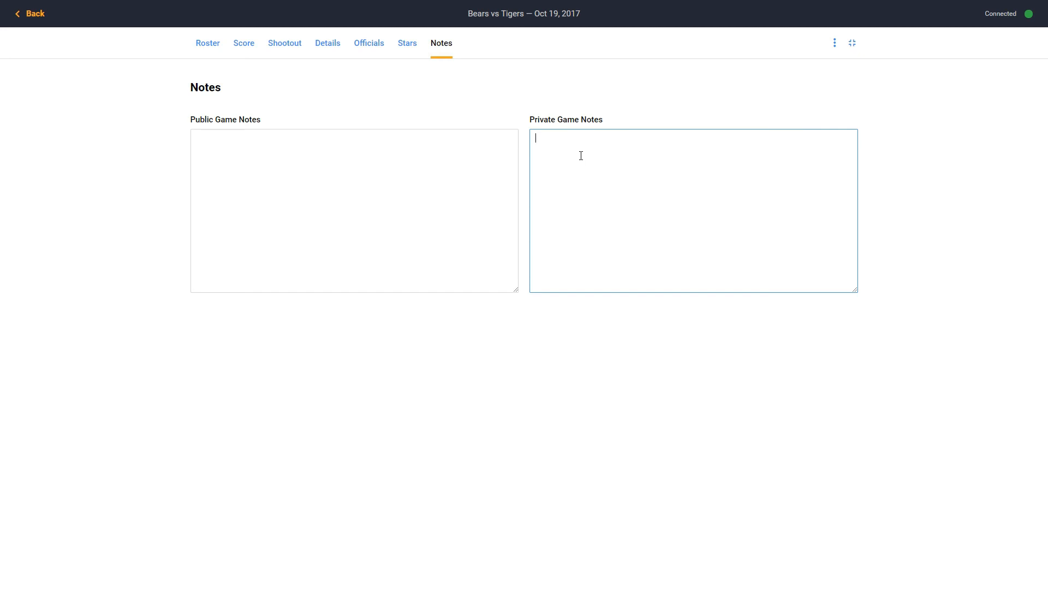
{"action": "left_click", "coordinate": [244, 44]}
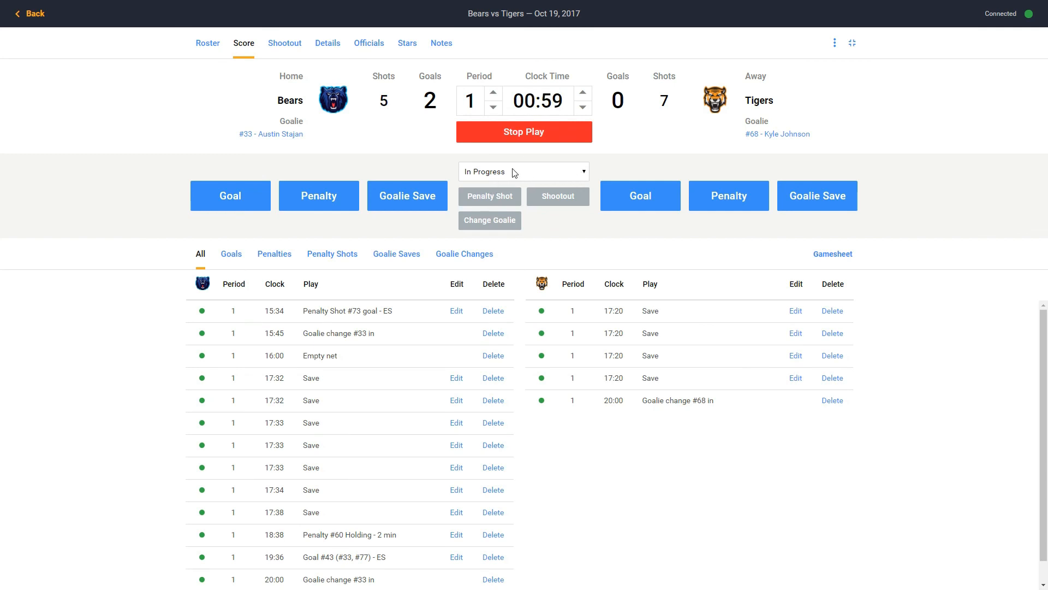
Step: Stop play on the game clock and set the game status to Final
{"action": "left_click", "coordinate": [534, 140]}
{"action": "left_click", "coordinate": [553, 174]}
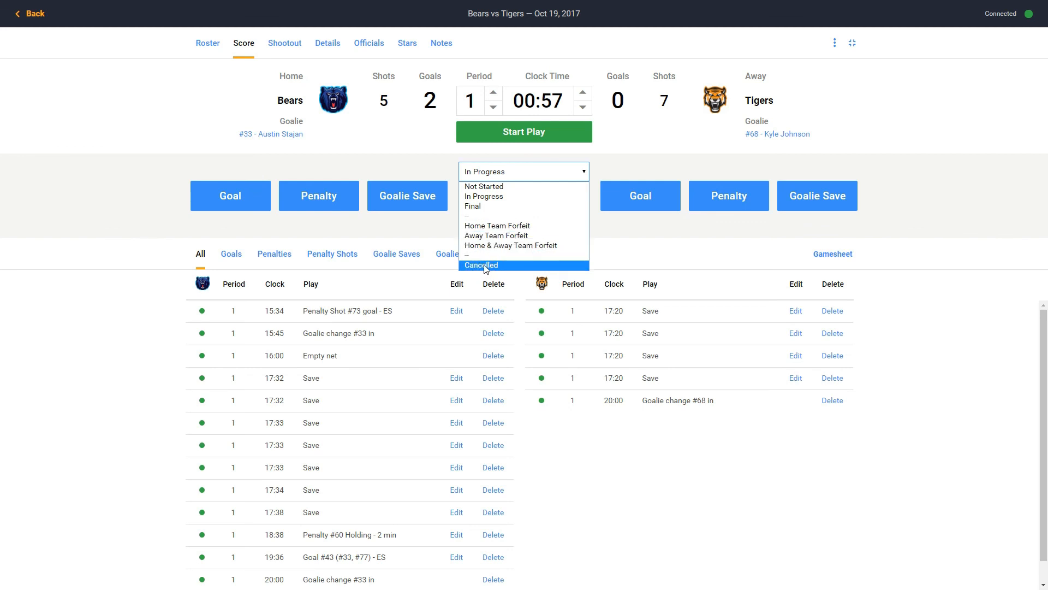
{"action": "left_click", "coordinate": [487, 206]}
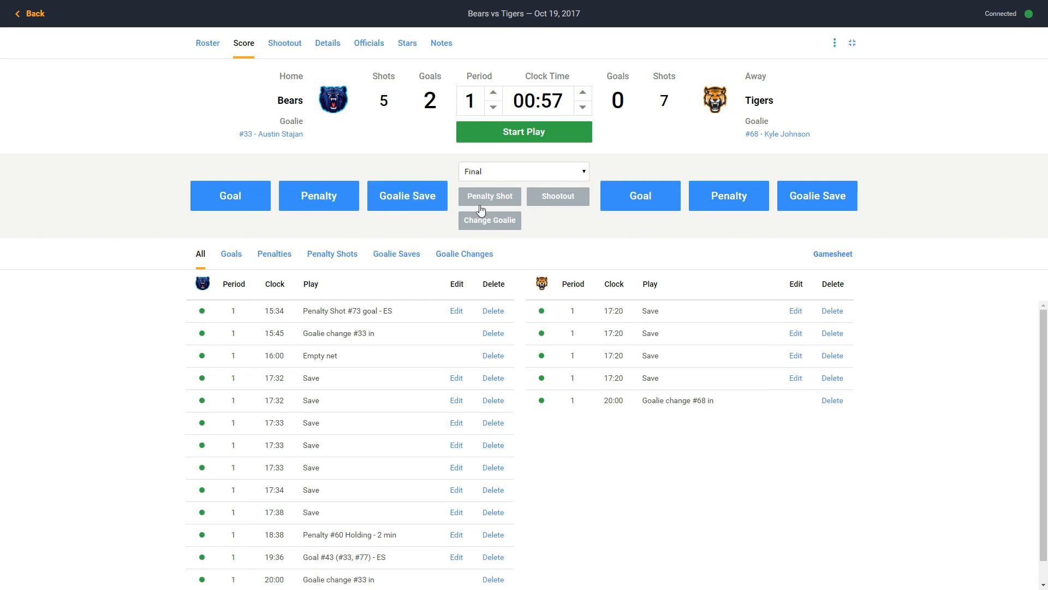
Step: Change the second assist on the Bears' 19:36 first-period goal to player 36 and save the goal
{"action": "scroll", "coordinate": [361, 302], "scroll_direction": "down", "scroll_amount": 1}
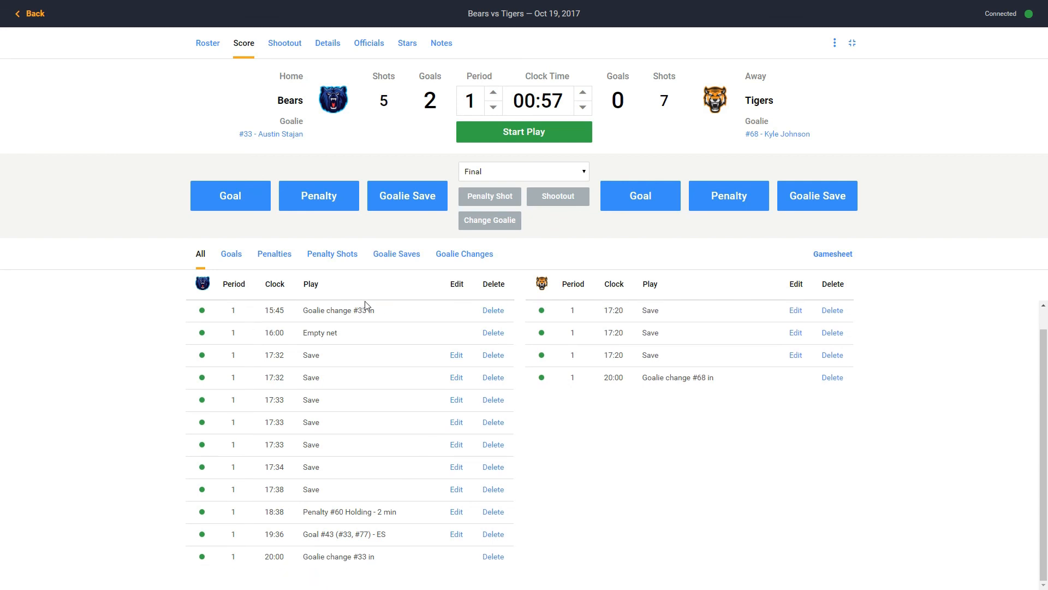
{"action": "scroll", "coordinate": [379, 329], "scroll_direction": "up", "scroll_amount": 1}
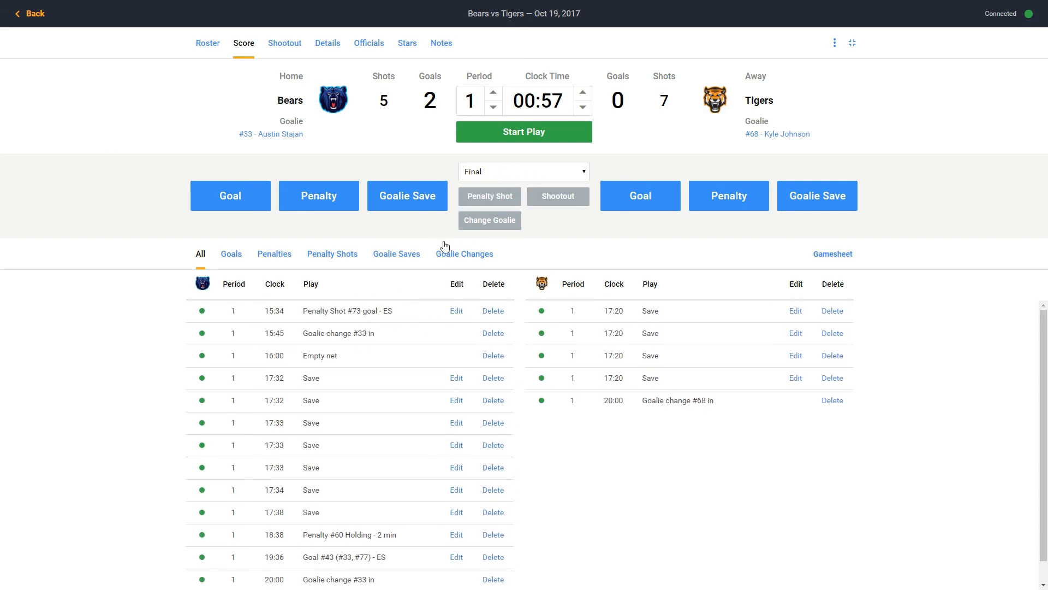
{"action": "left_click", "coordinate": [456, 556]}
{"action": "left_click", "coordinate": [541, 269]}
{"action": "left_click", "coordinate": [620, 296]}
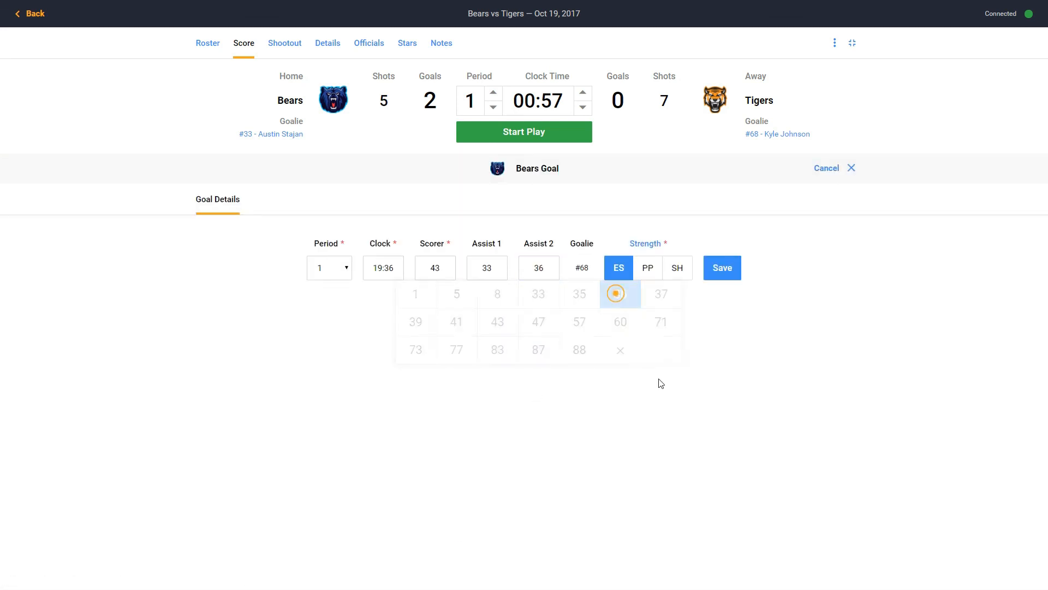
{"action": "left_click", "coordinate": [728, 271]}
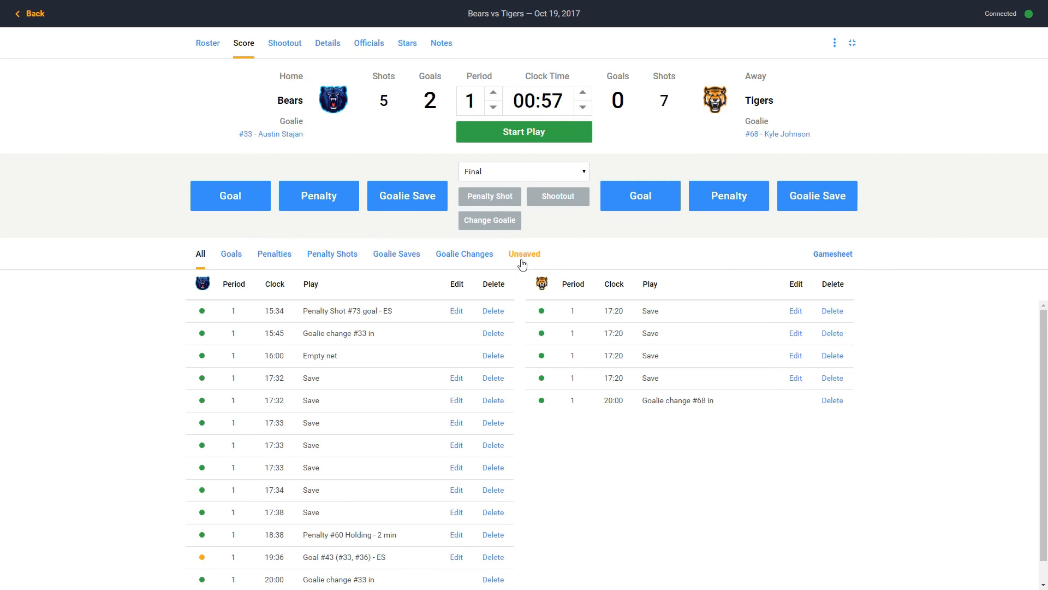